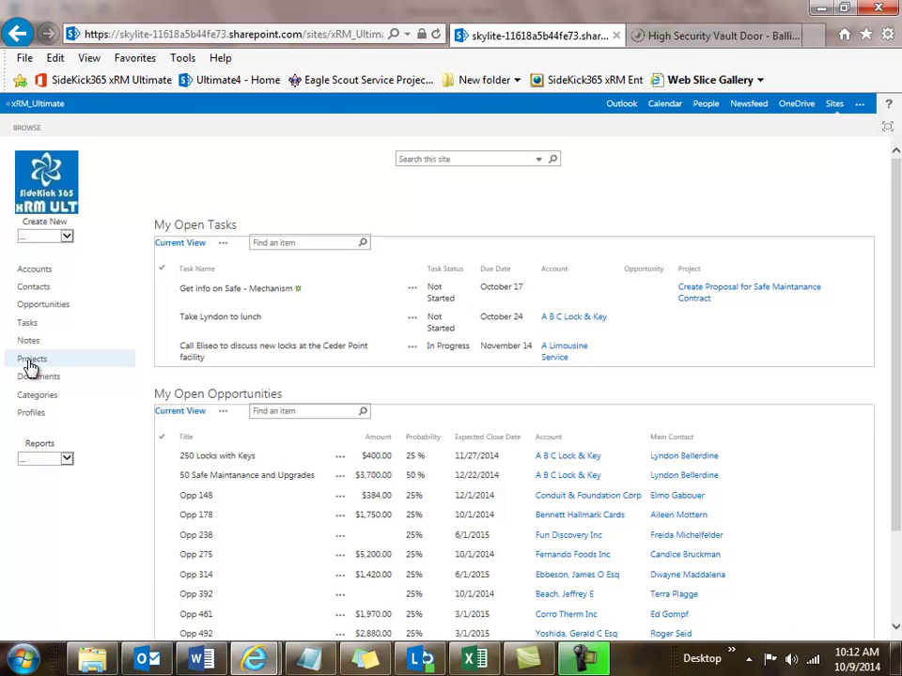
Open the Create Proposal for Safe Maintanance Contract record from the Projects list.
left_click(29, 361)
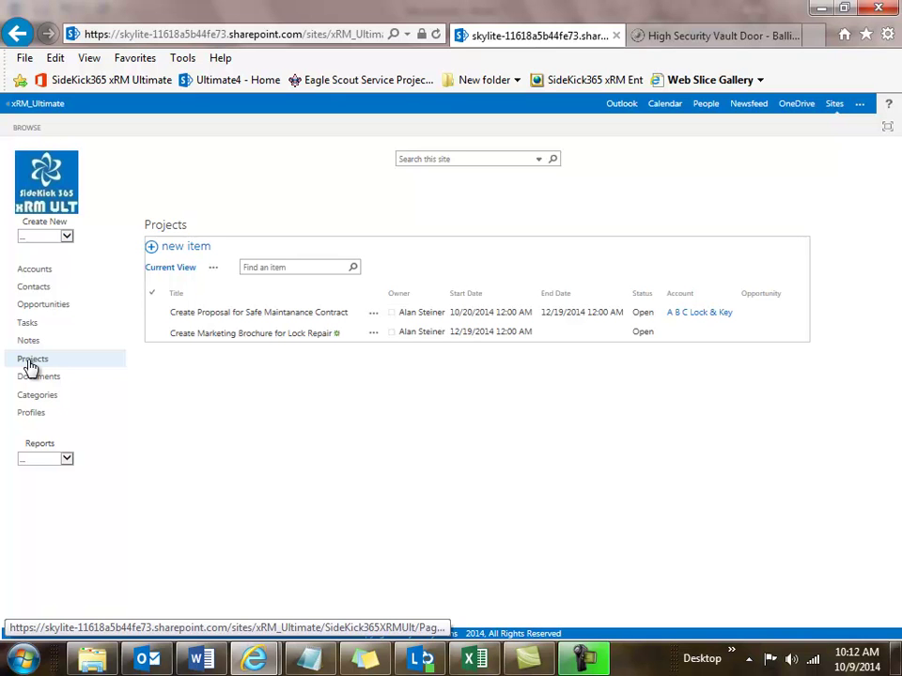
left_click(198, 319)
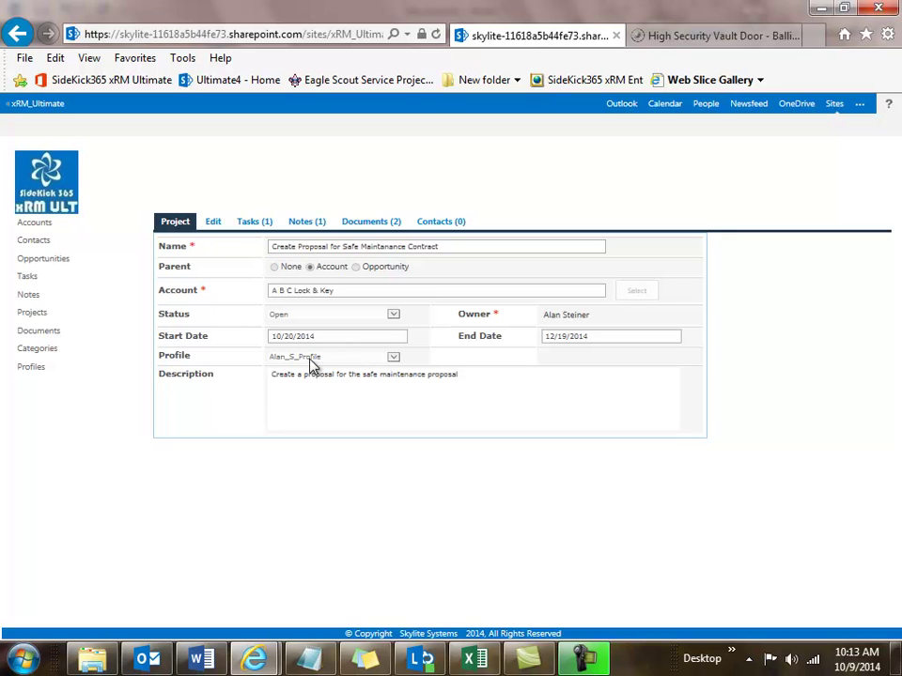
Preview the Brown Safe Vault door PDF among the project's two documents, then switch to Excel.
left_click(371, 226)
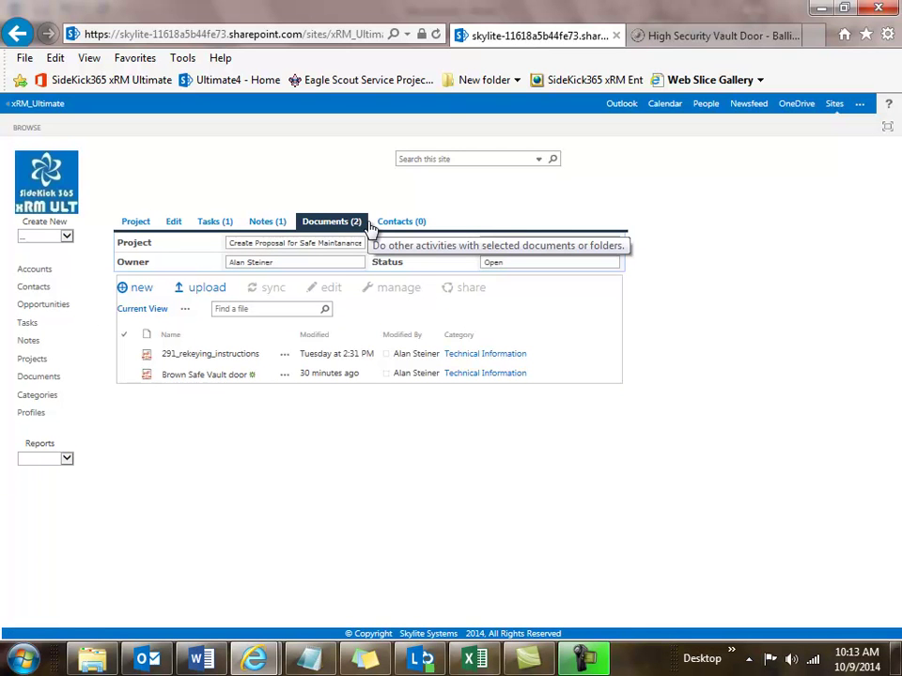
left_click(285, 379)
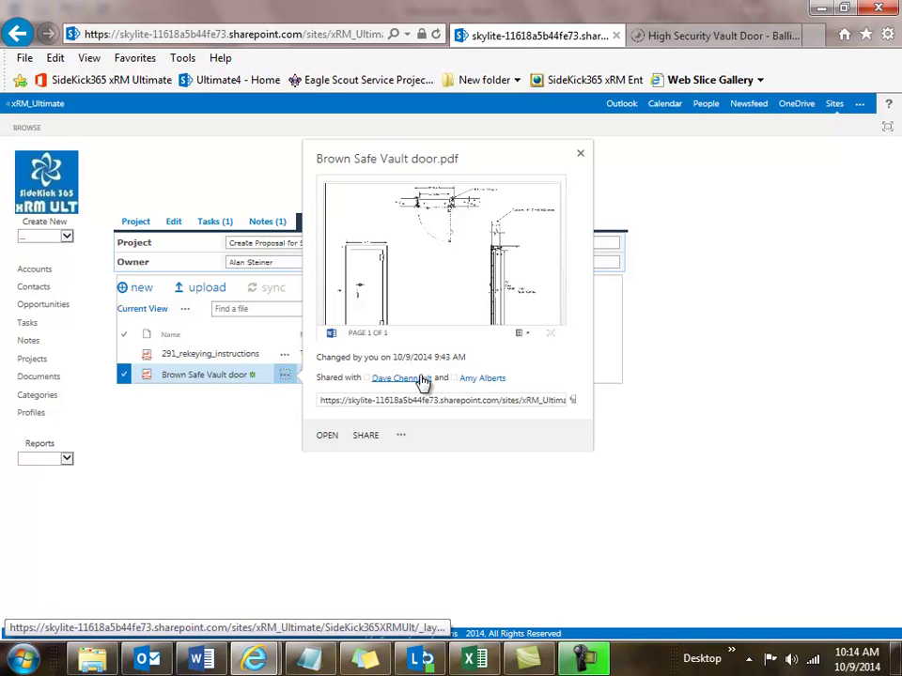
left_click(224, 447)
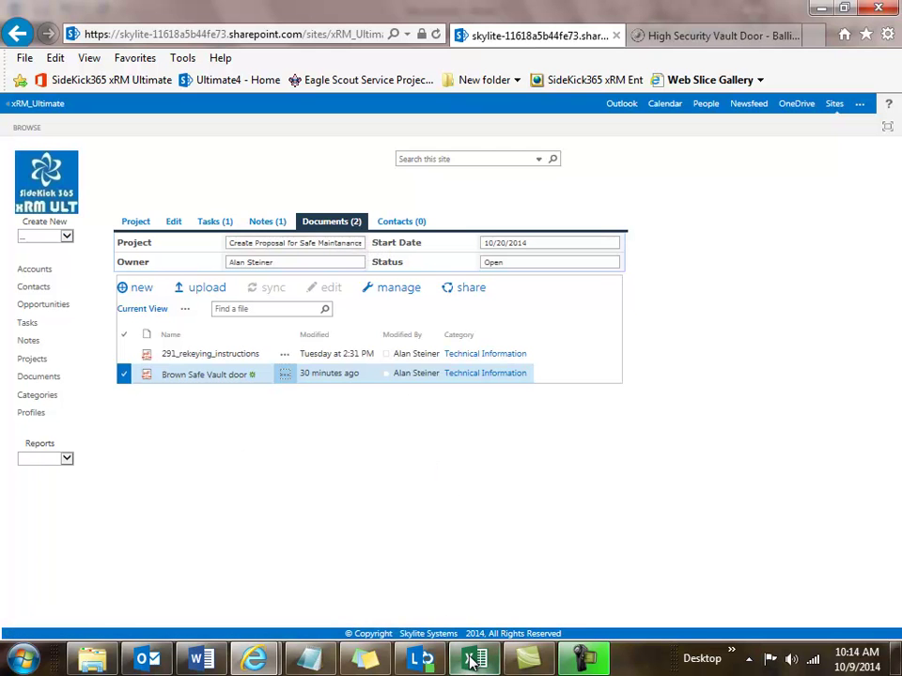
mouse_move(474, 658)
left_click(465, 495)
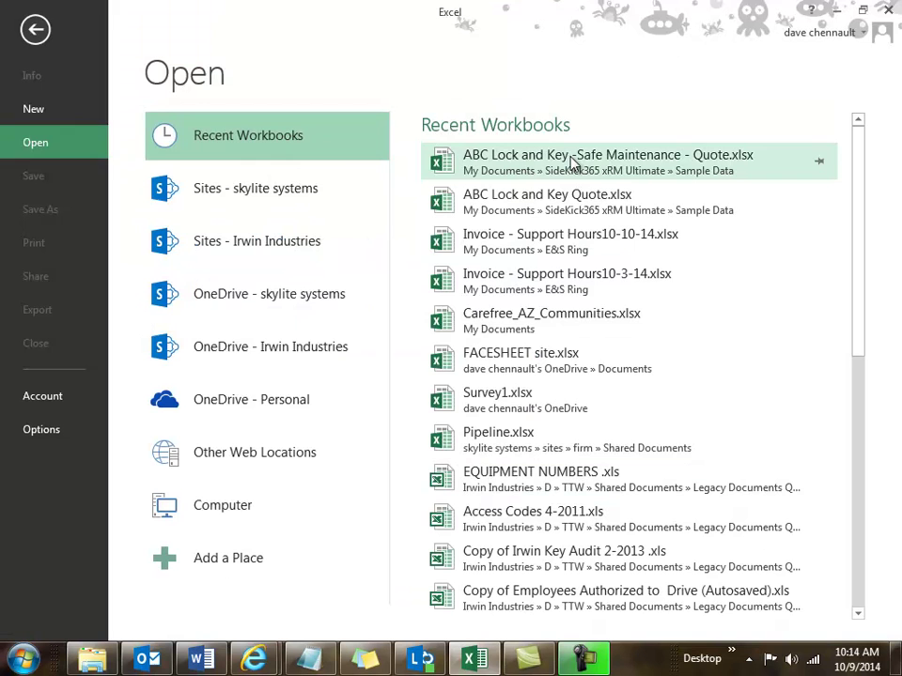
Open the ABC Lock and Key quote workbook and upload it to the safe maintenance proposal project.
left_click(570, 161)
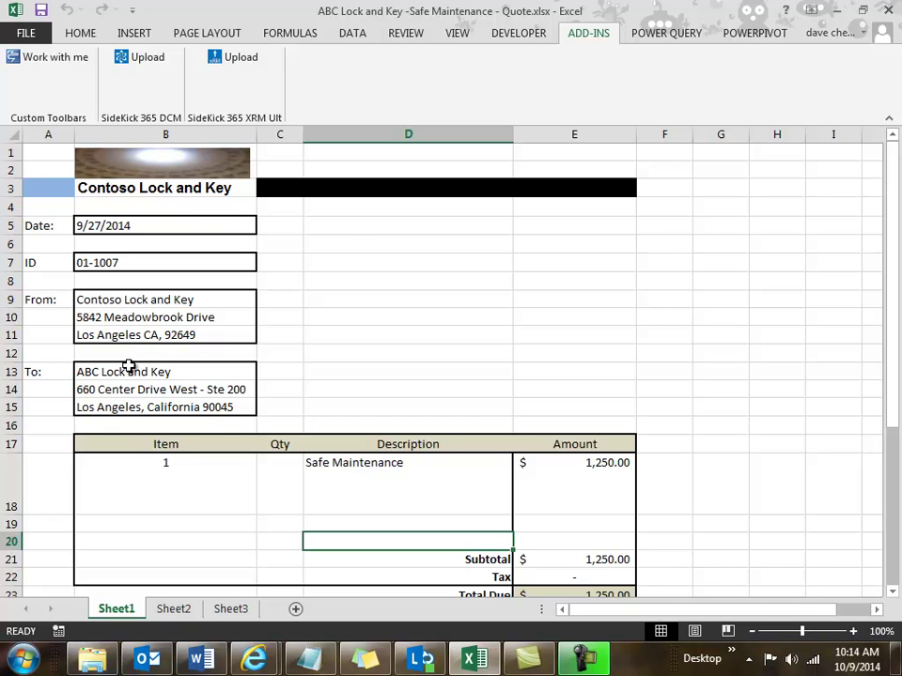
left_click(228, 64)
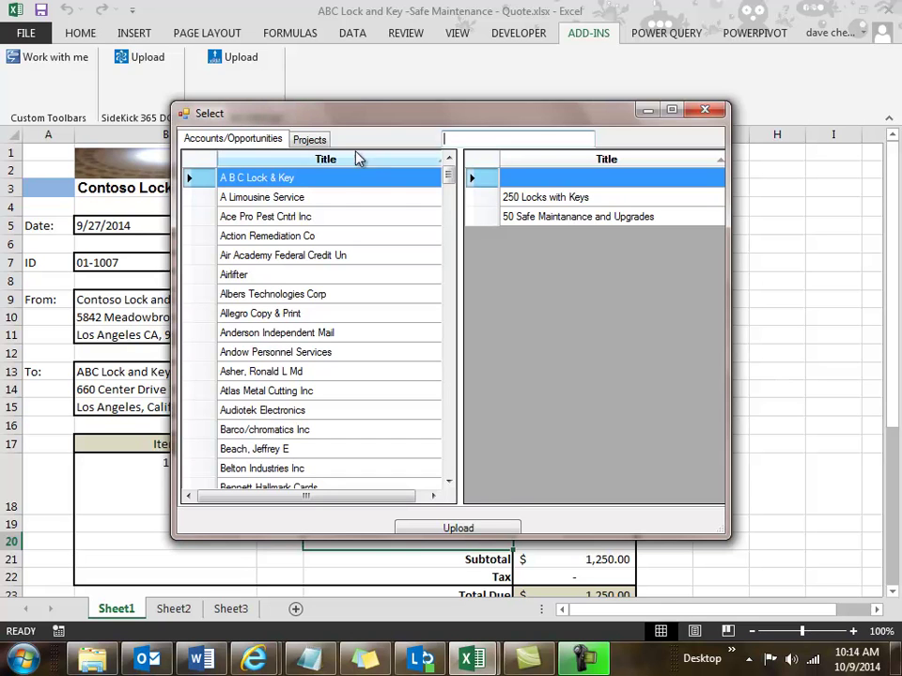
left_click(312, 141)
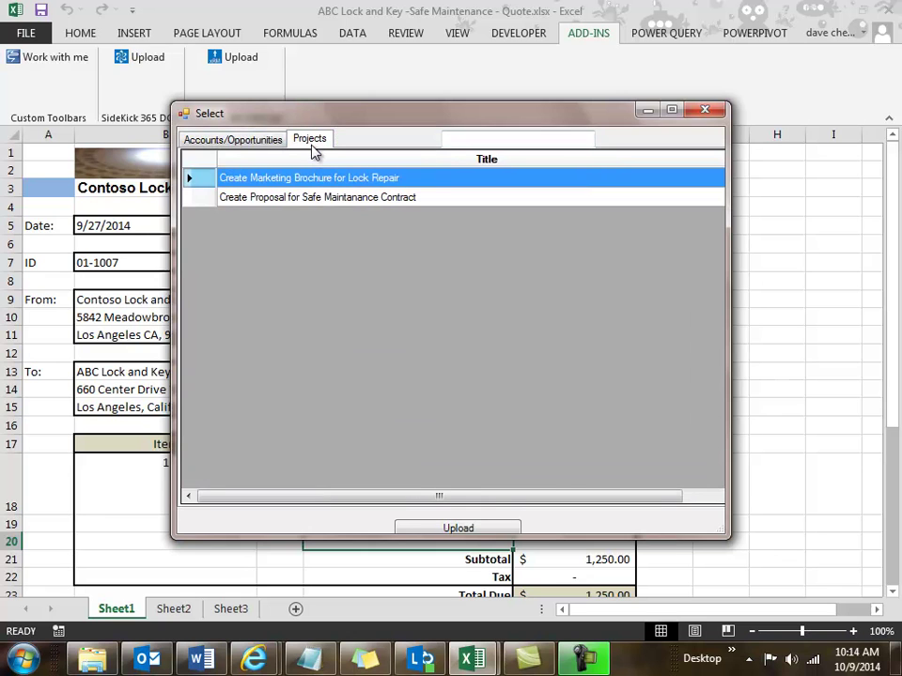
left_click(319, 201)
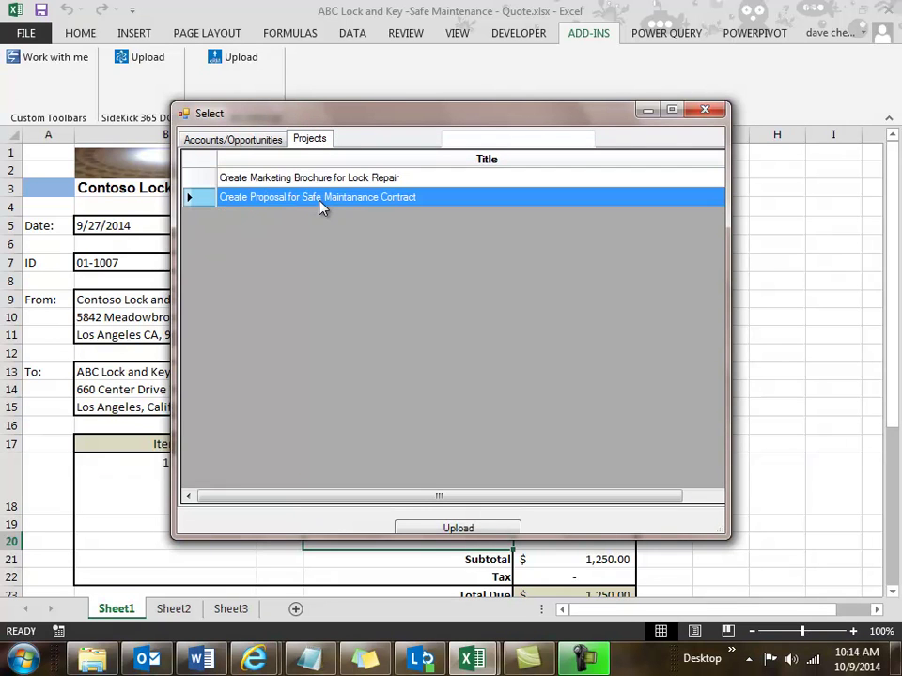
left_click(437, 533)
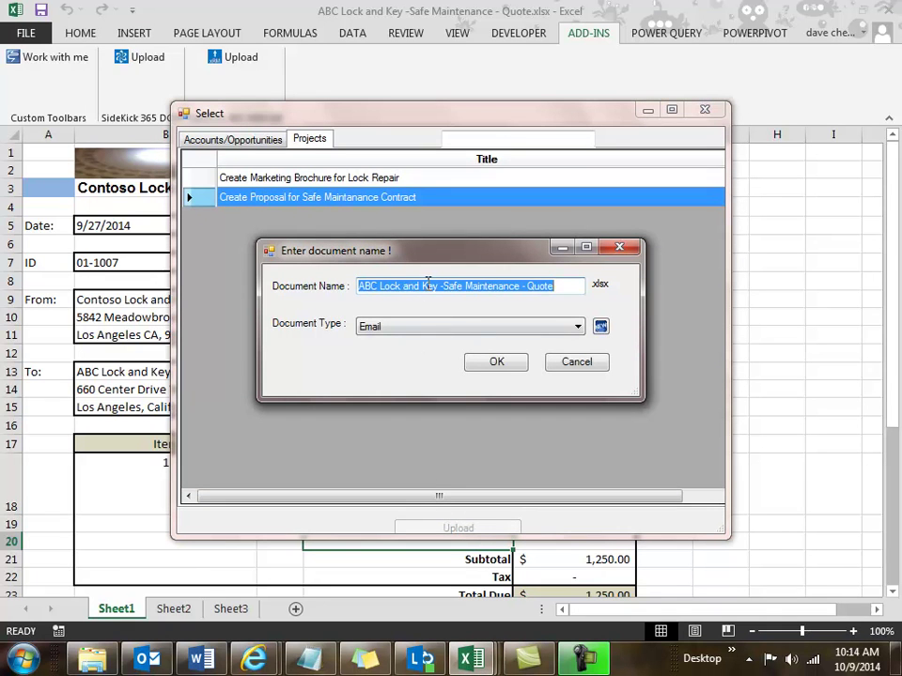
Keep the suggested document name, file it as type Quote, and close the uploader.
left_click(558, 287)
left_click(580, 327)
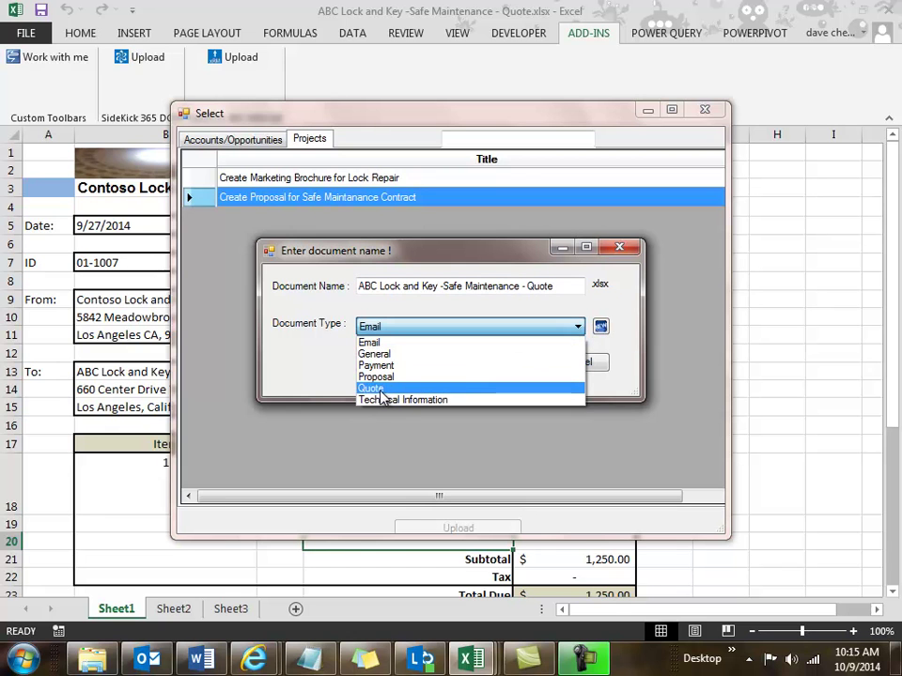
left_click(425, 390)
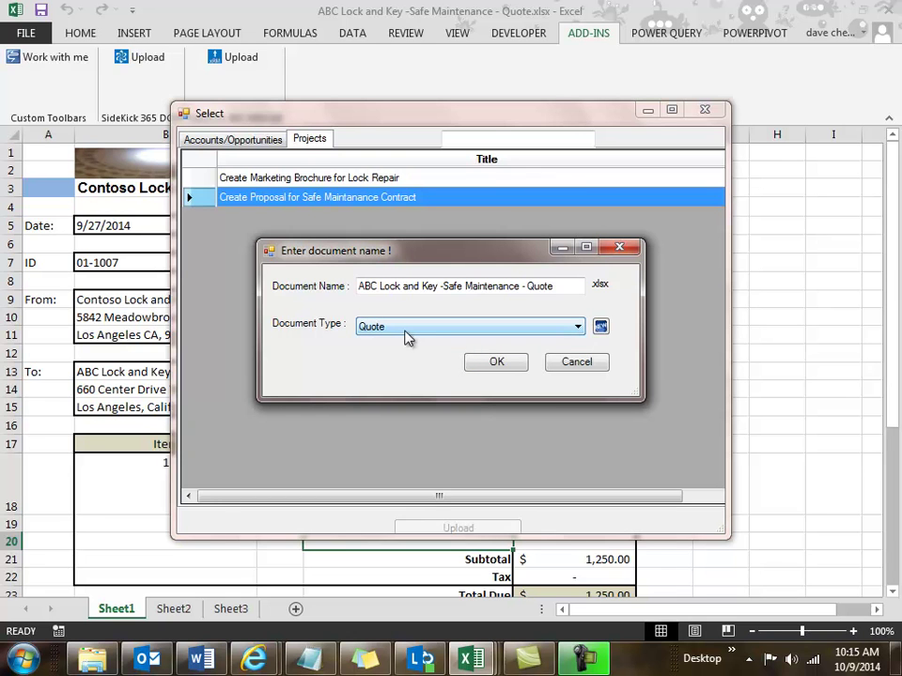
left_click(492, 364)
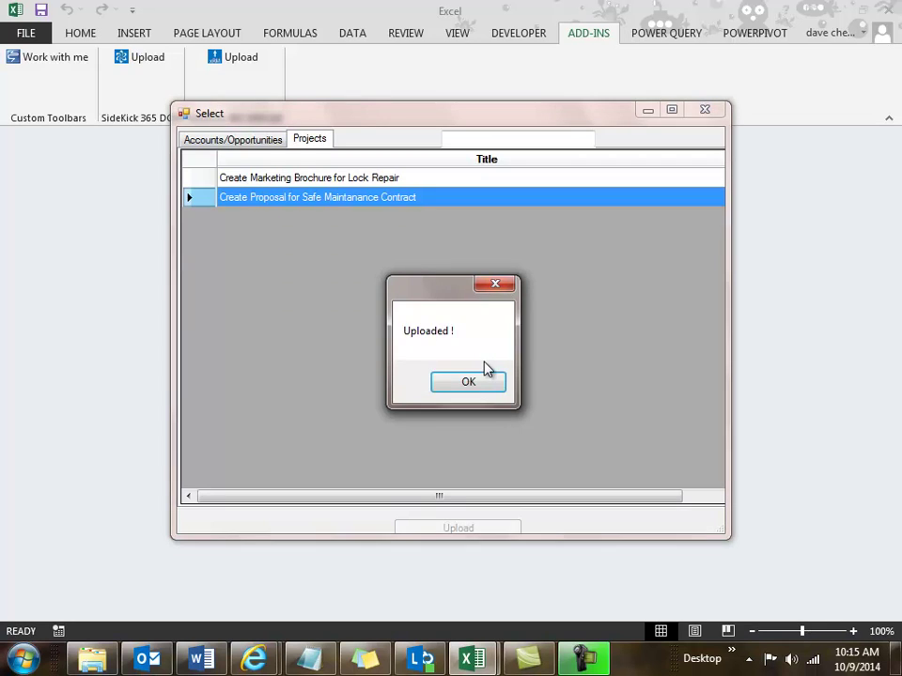
left_click(476, 383)
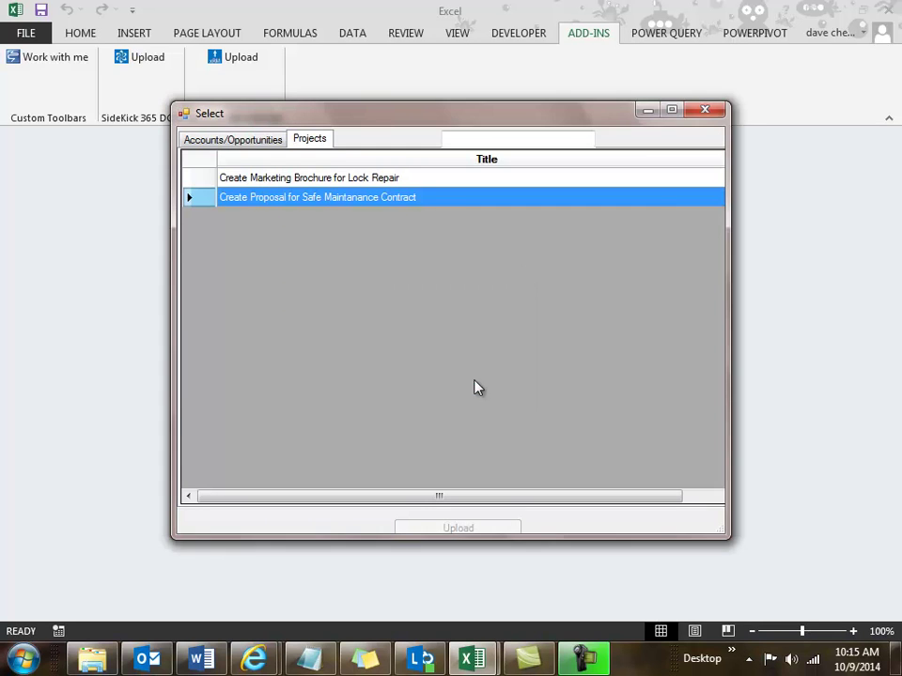
left_click(703, 111)
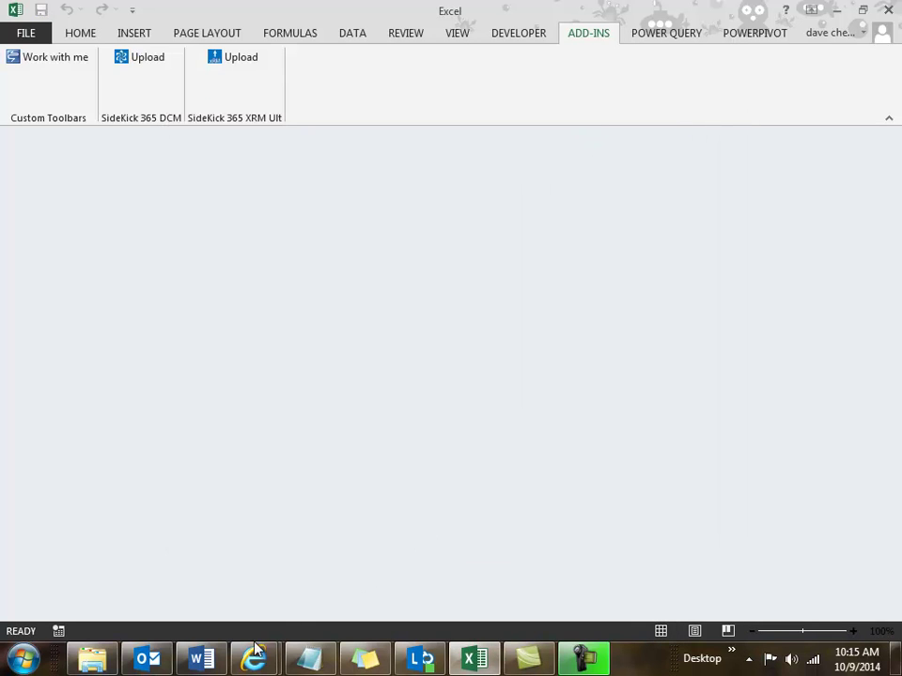
Refresh the project's Documents to list three files and check the ABC Lock and Key quote opens in Excel Online.
mouse_move(254, 658)
left_click(223, 598)
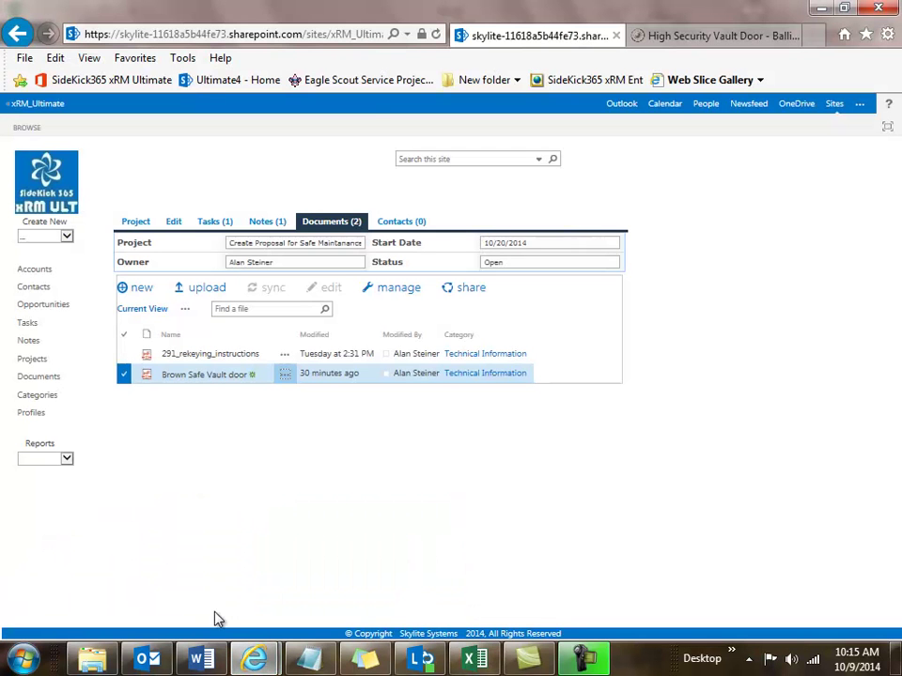
left_click(436, 34)
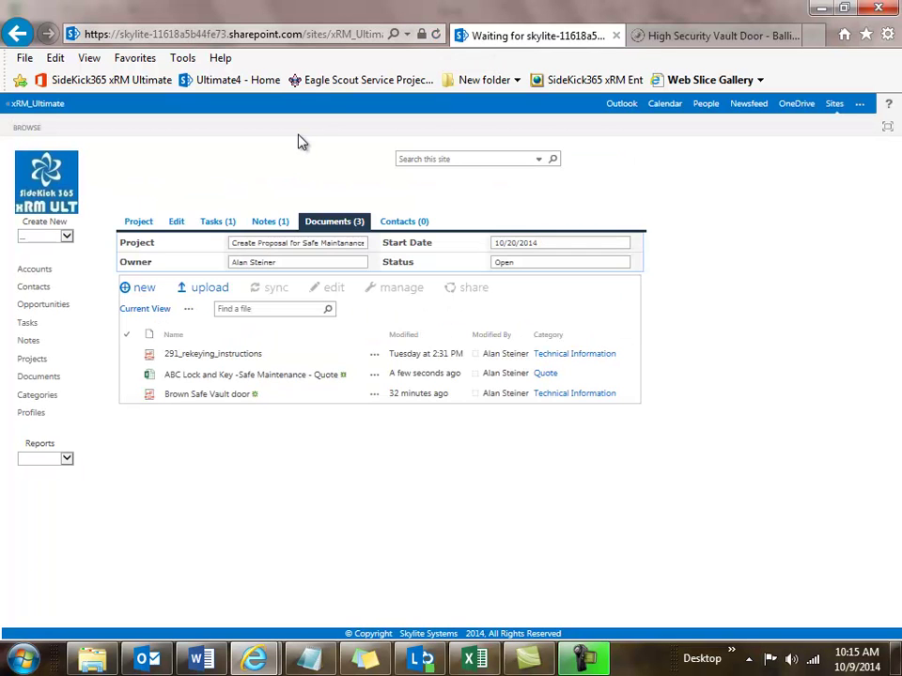
left_click(374, 380)
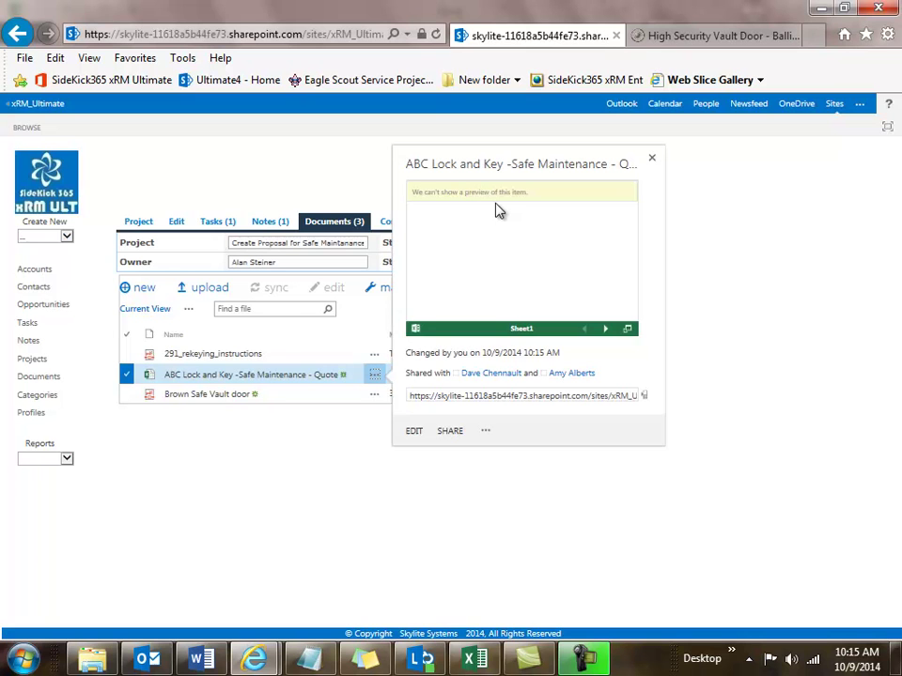
left_click(243, 382)
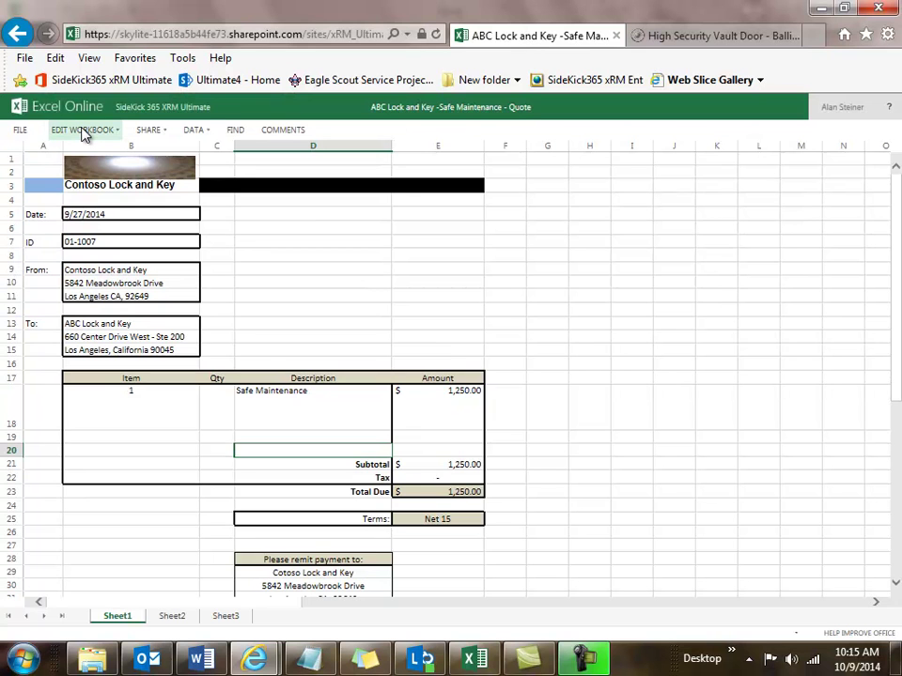
left_click(18, 34)
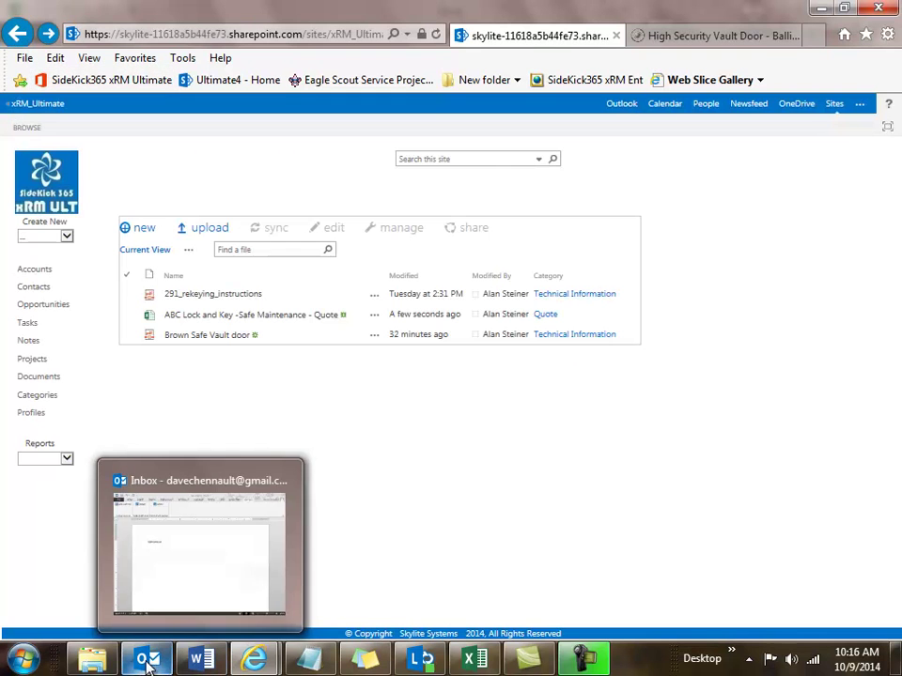
Open the CIO & CSO Online Resources 'Strategies for Gaining Control and Securing Mobility' email in Outlook.
mouse_move(147, 662)
left_click(138, 488)
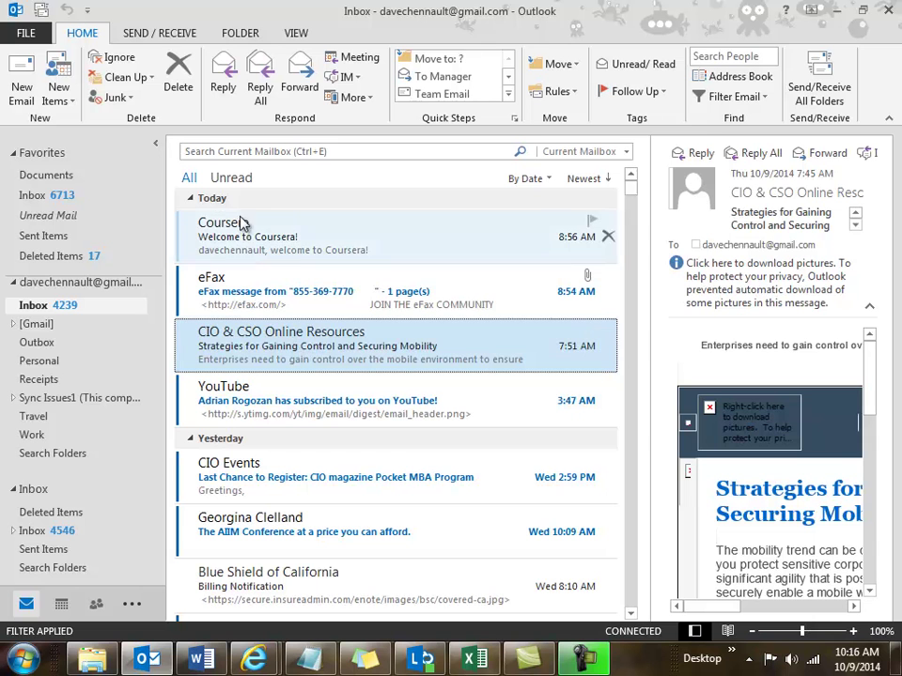
double_click(255, 342)
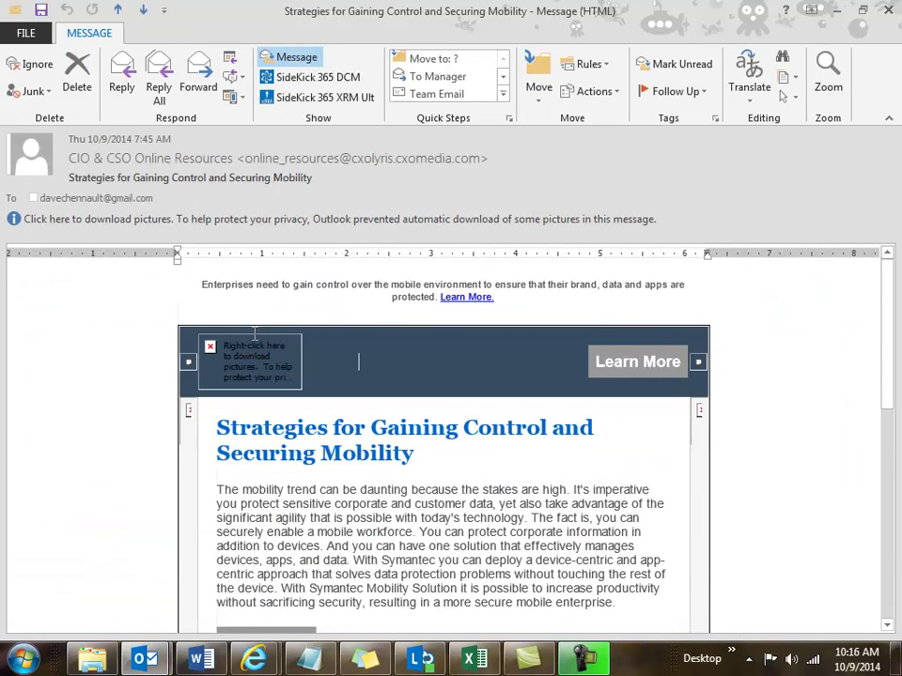
Upload the email through the SideKick 365 XRM Ult pane to the Create Proposal for Safe Maintanance Contract project.
left_click(320, 98)
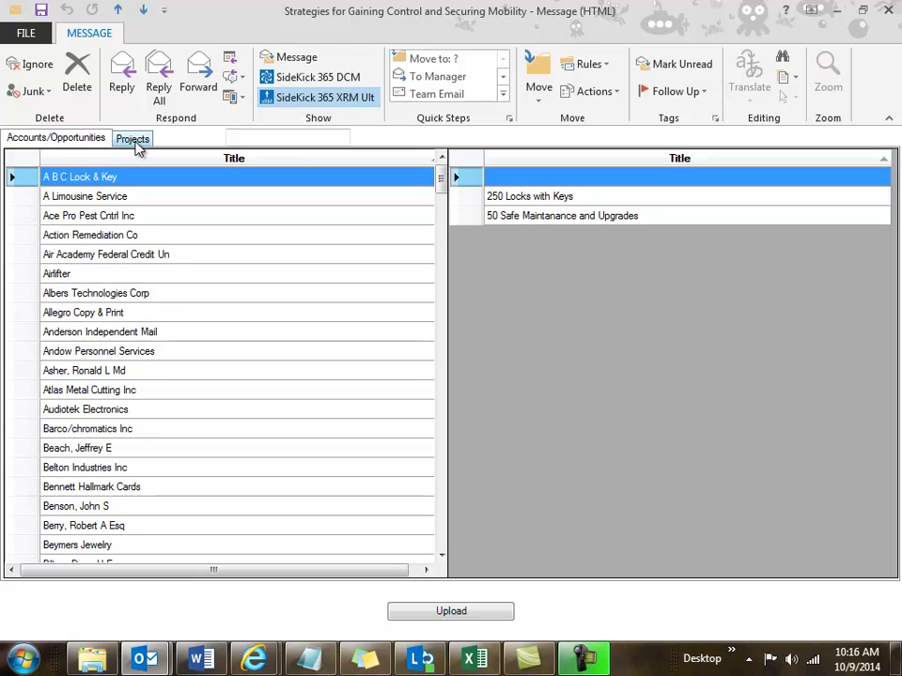
left_click(133, 139)
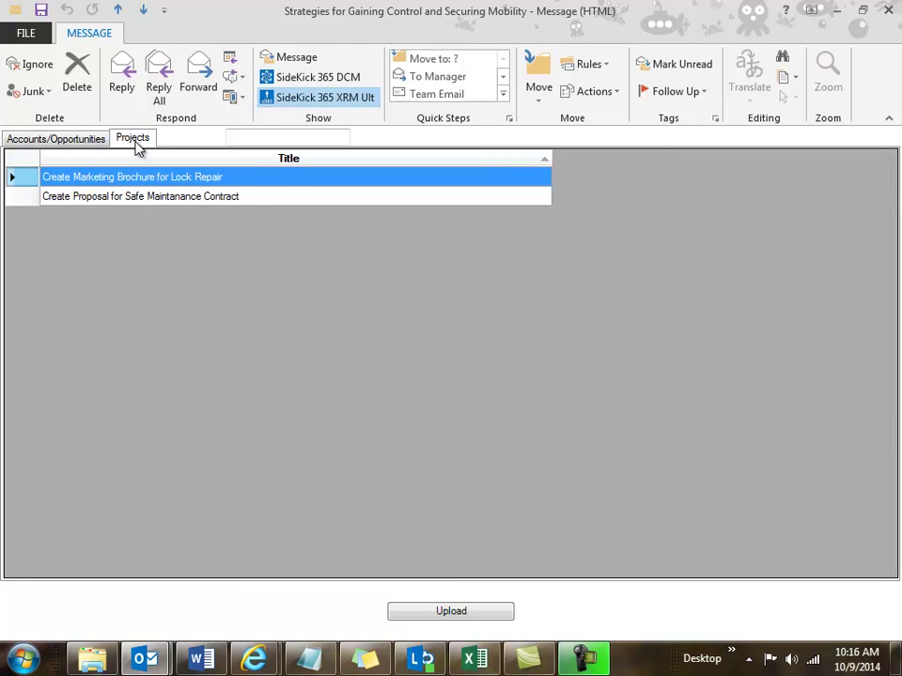
left_click(136, 203)
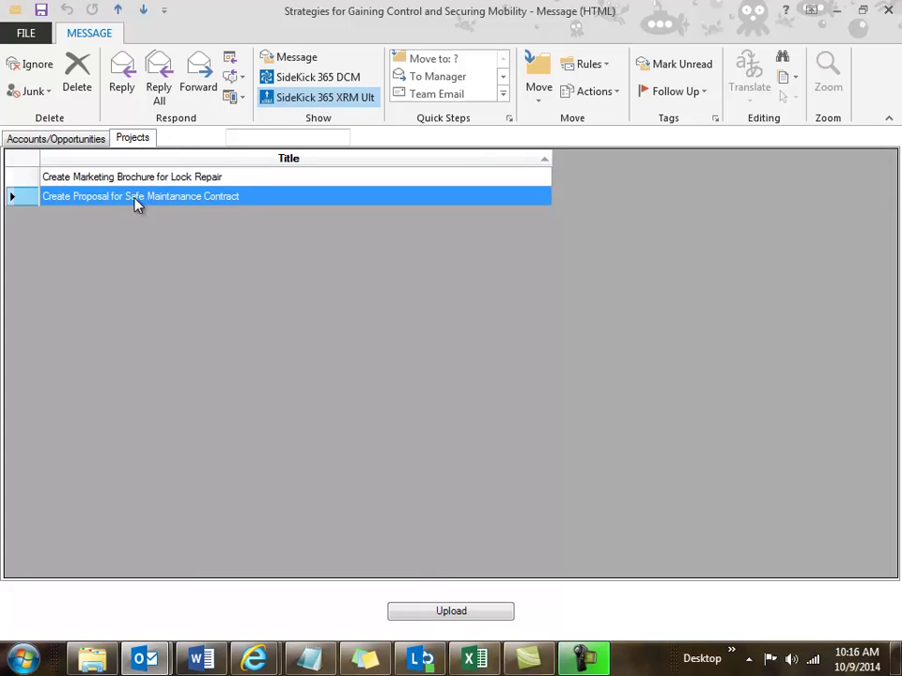
left_click(428, 611)
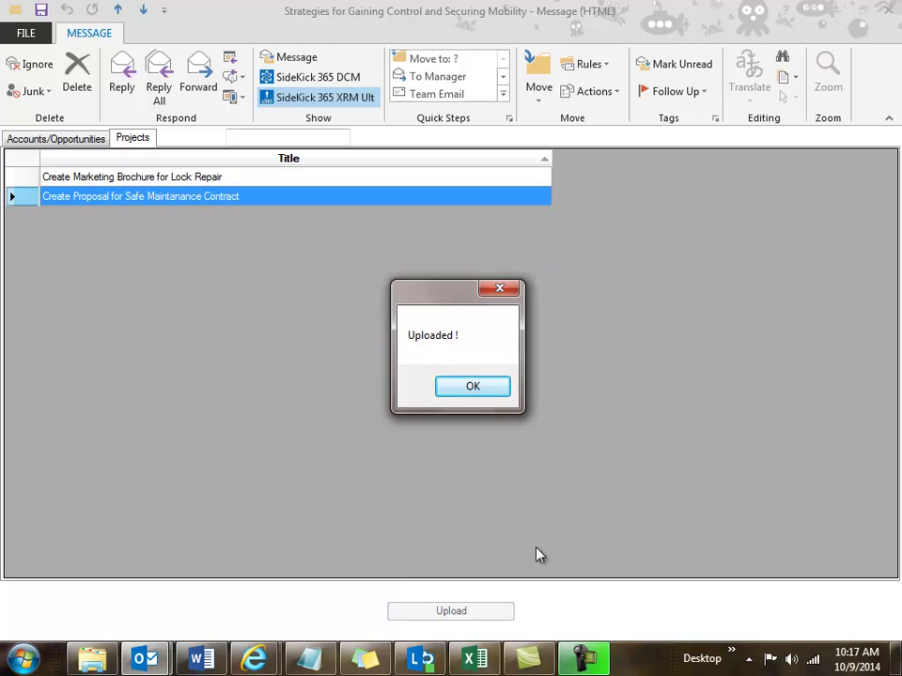
left_click(483, 388)
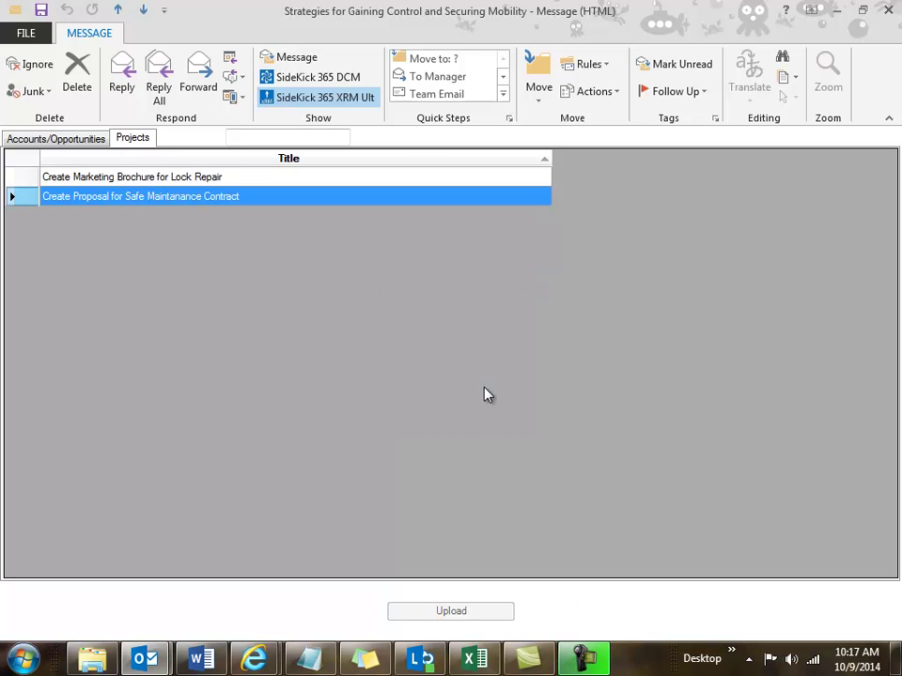
left_click(287, 57)
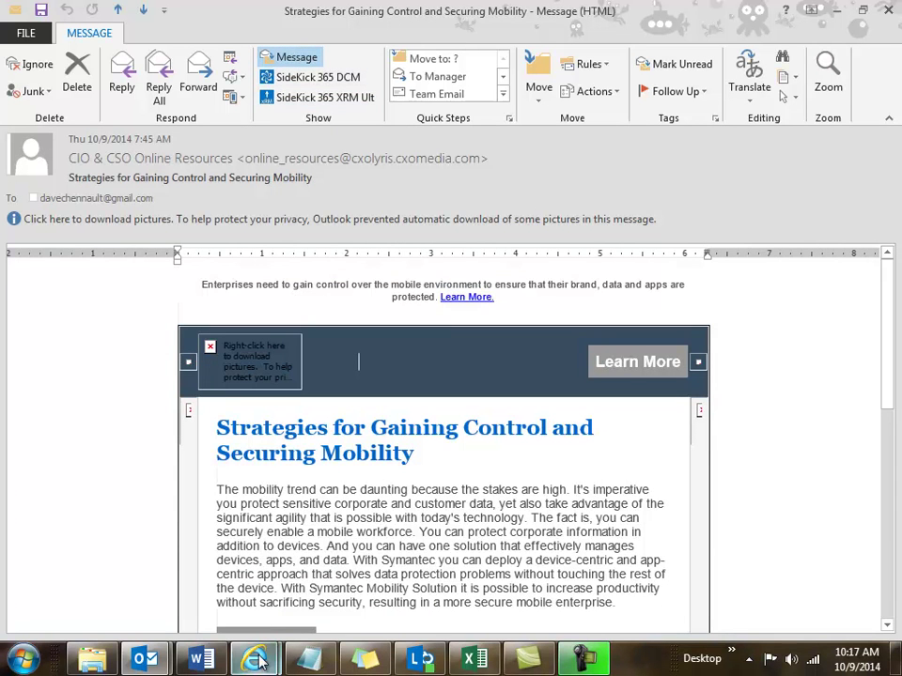
Reload the project's Documents page in the browser so it lists four files, including the email.
left_click(201, 590)
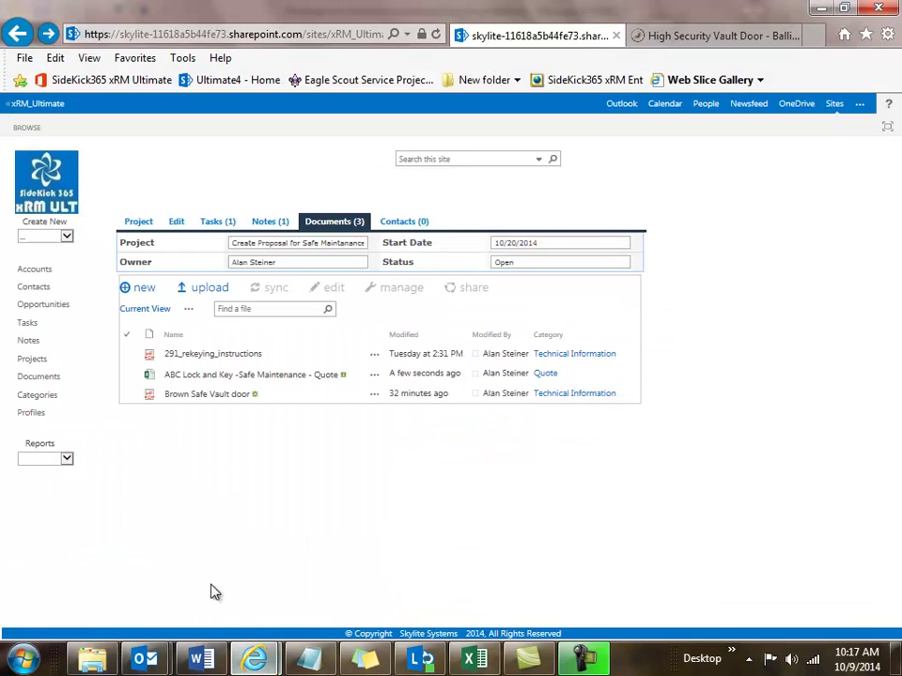
left_click(436, 34)
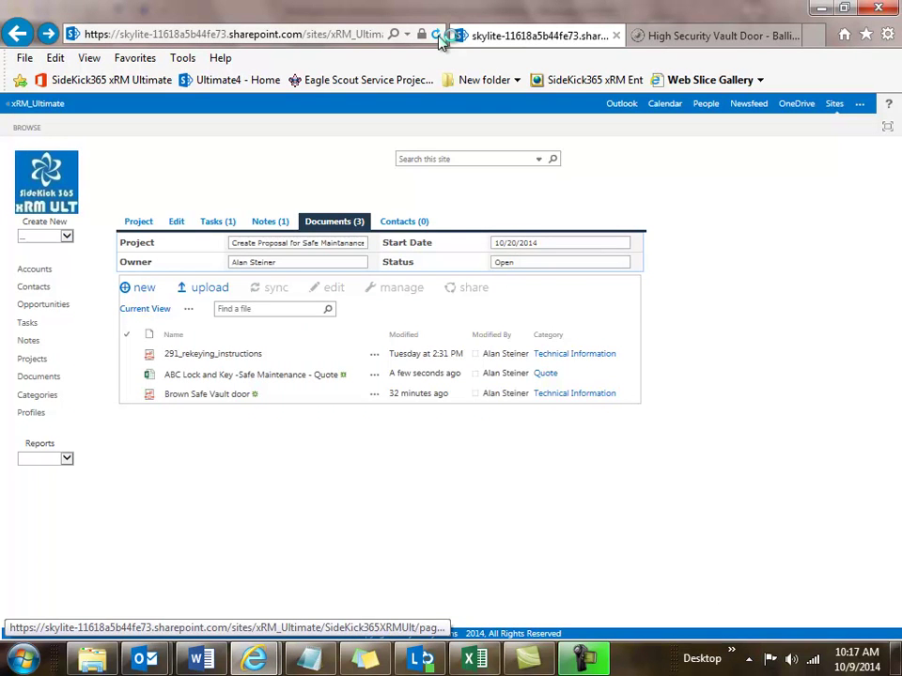
left_click(438, 37)
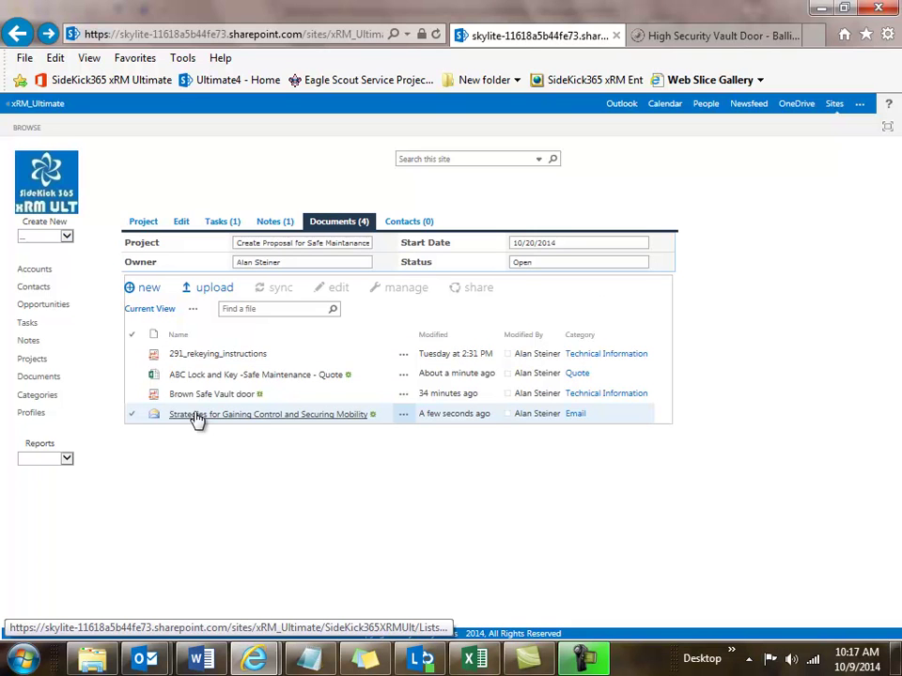
Follow the brownsafe.com link in the Brown Safe Estate Door Info note on the Notes tab.
left_click(277, 225)
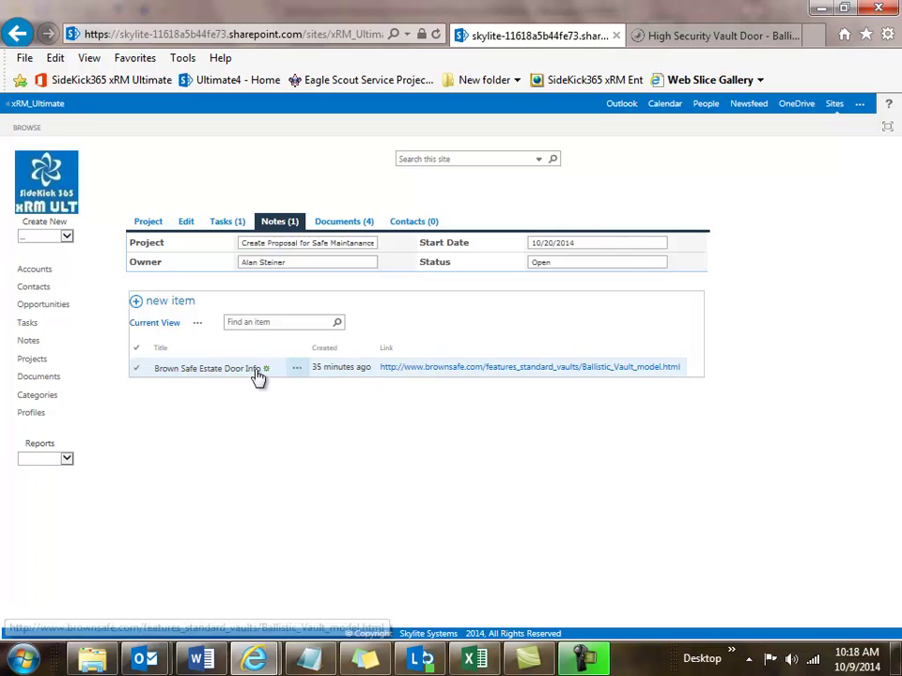
left_click(422, 370)
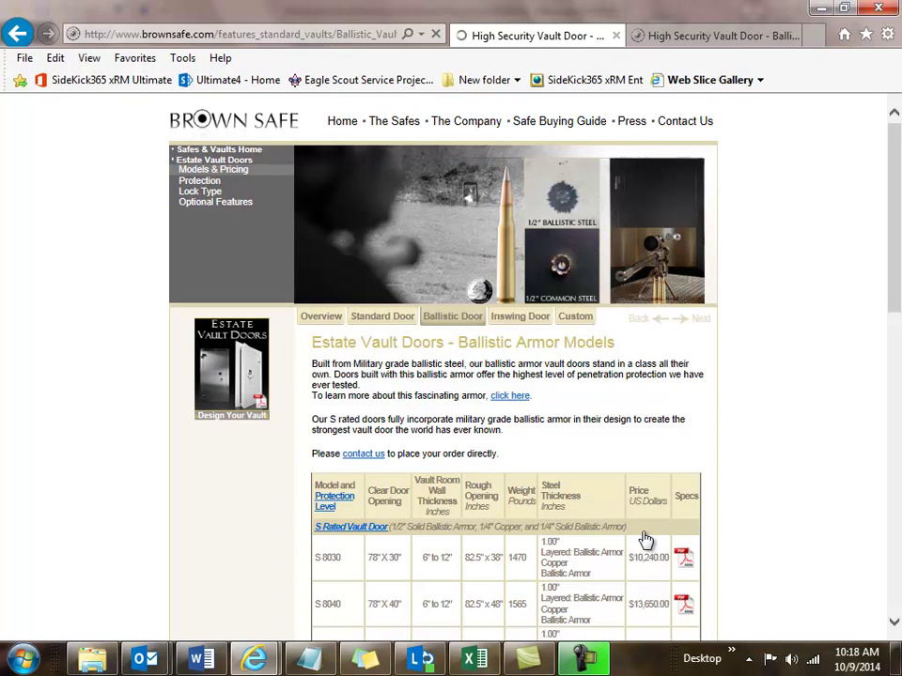
Navigate back from the Brown Safe vault door page to the project's Notes page.
left_click(17, 35)
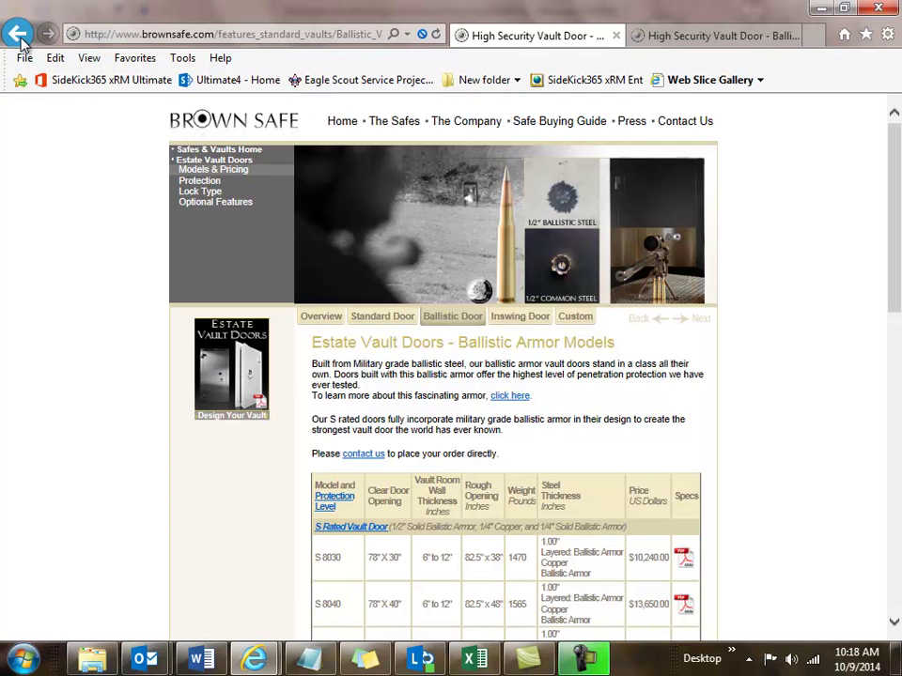
left_click(19, 37)
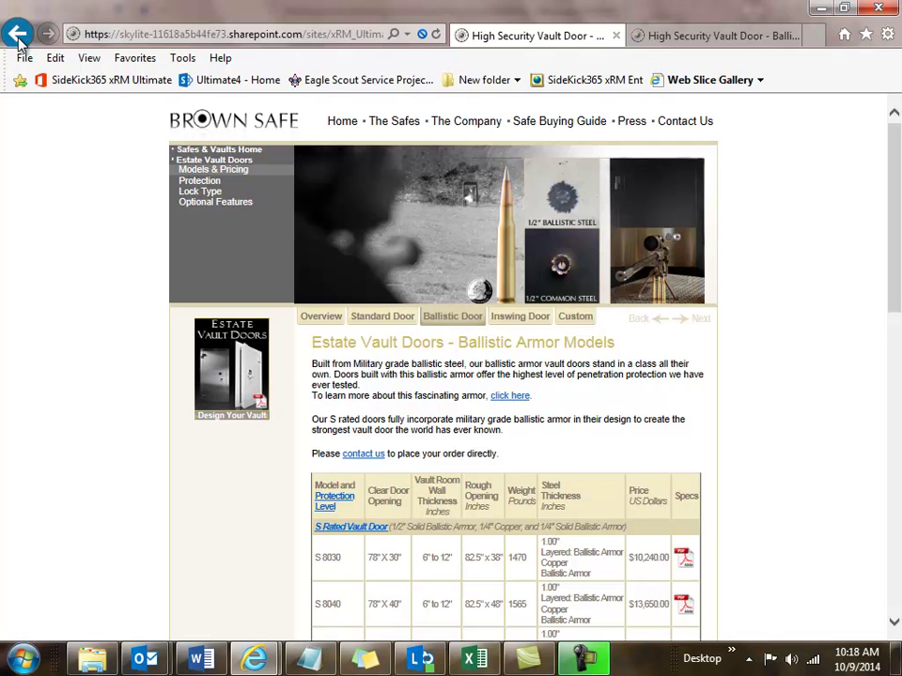
left_click(19, 38)
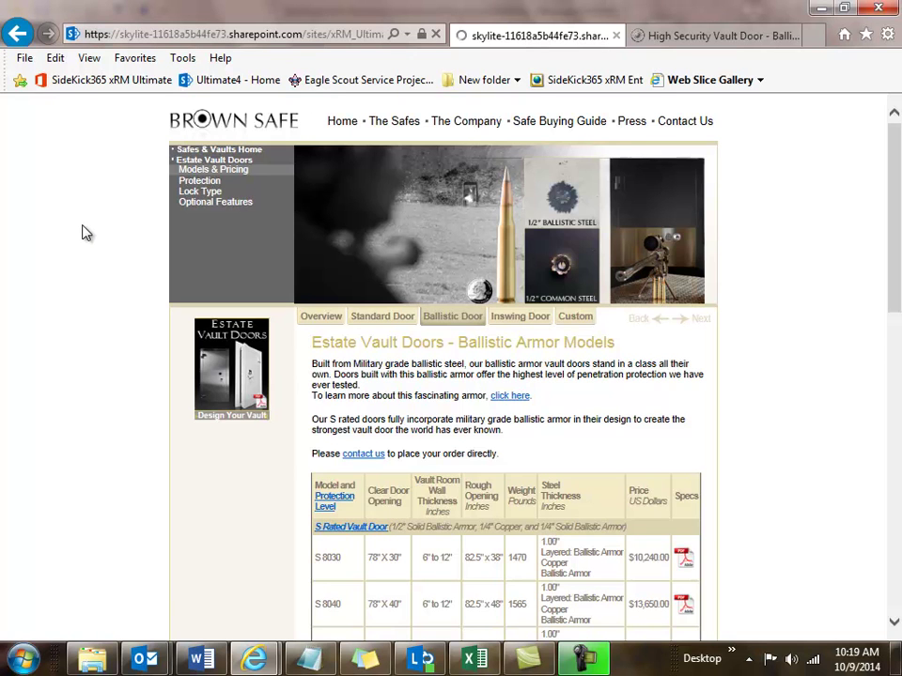
key("alt+Left")
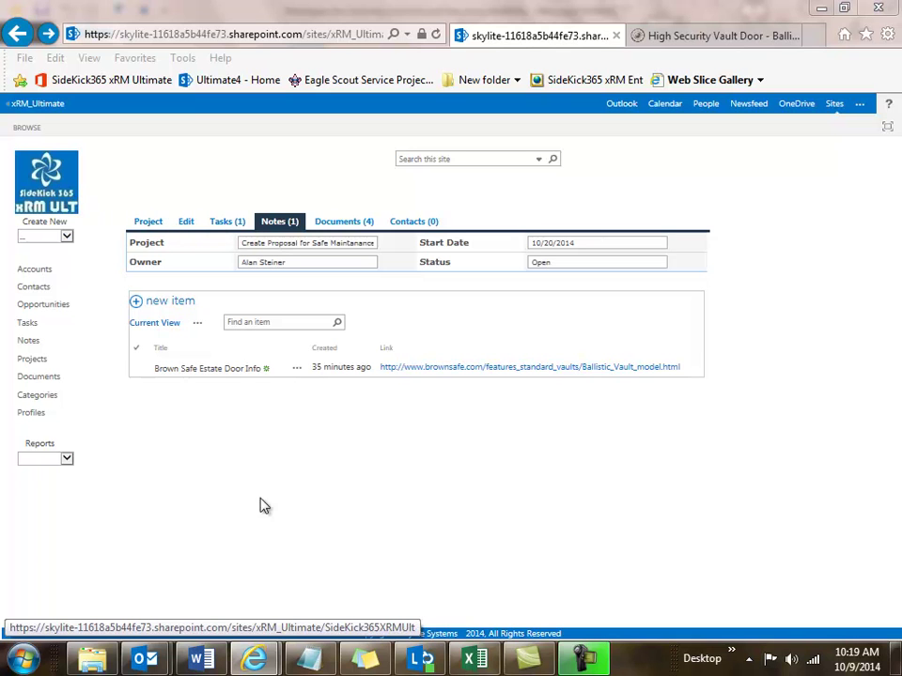
Choose Project from the Create New dropdown to start a new project record.
left_click(67, 238)
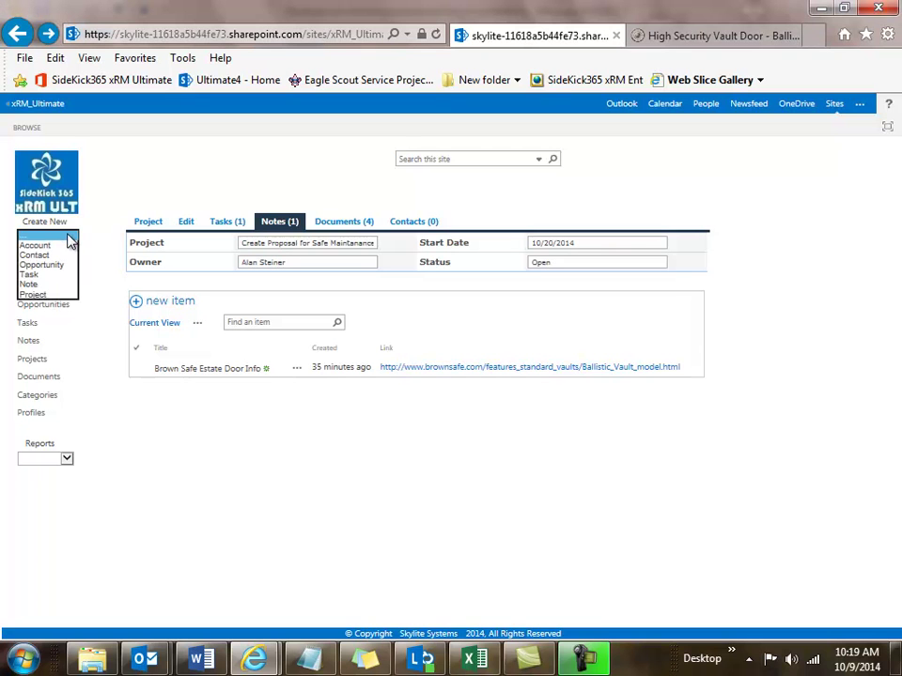
left_click(19, 294)
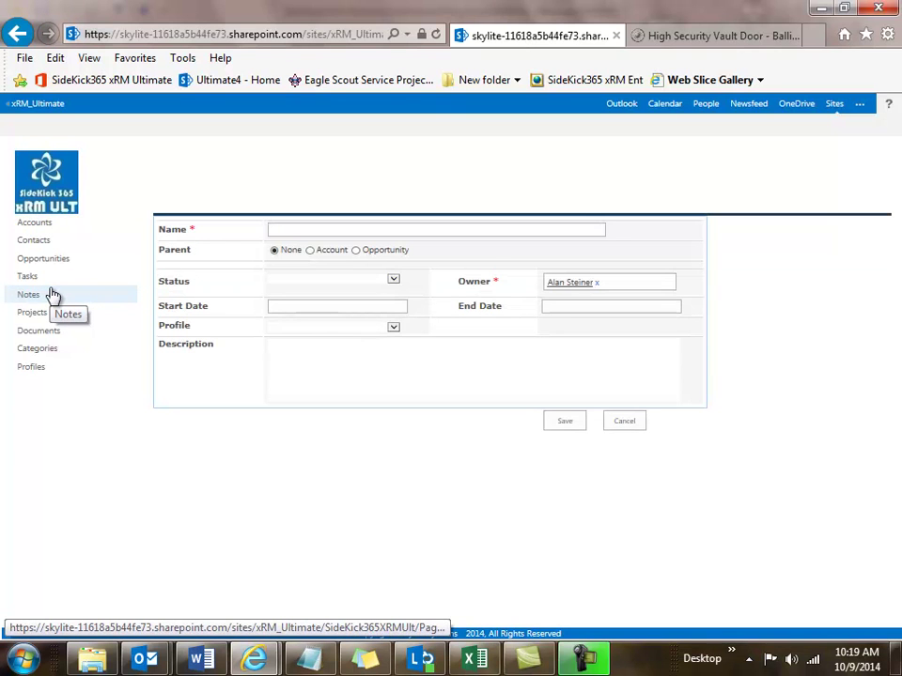
Name the project 'New Project', correcting the 'Nw Project' typo.
left_click(294, 229)
type("Nw Project")
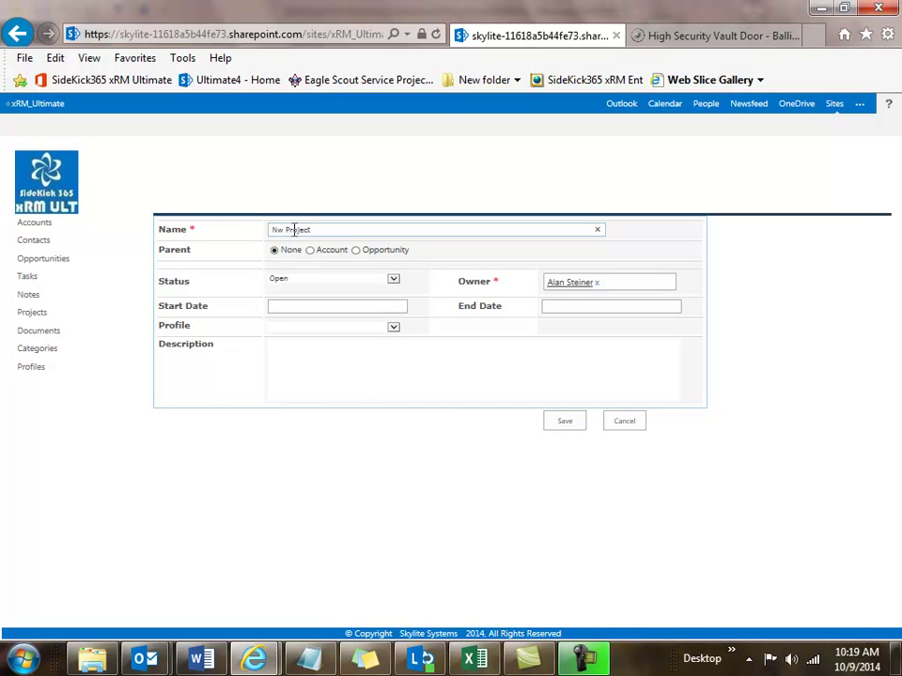
left_click(279, 229)
type("e")
Pick A B C Lock & Key as parent account, then switch the parent type to Opportunity.
left_click(310, 251)
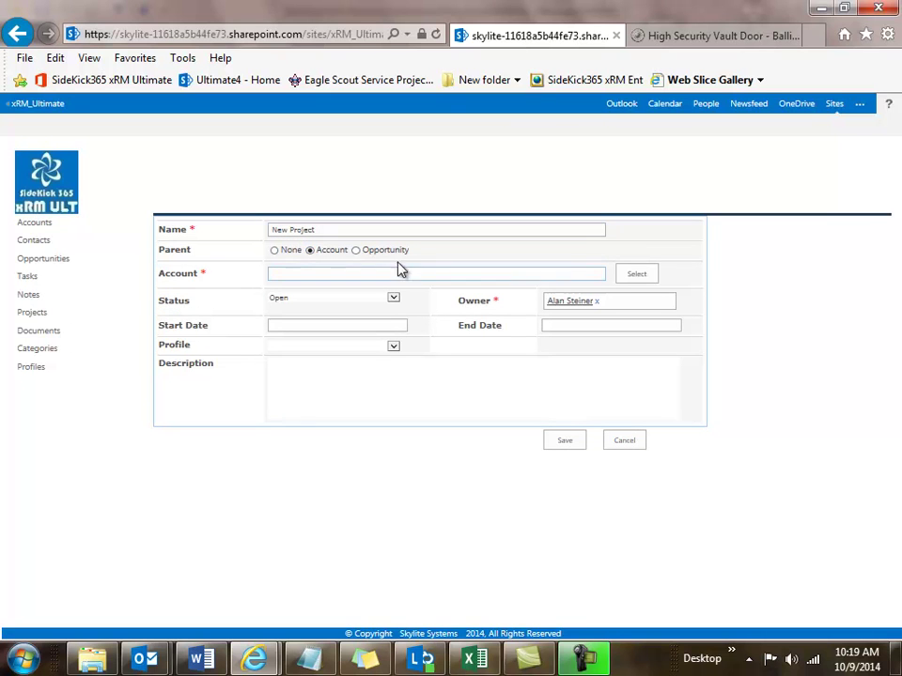
left_click(626, 277)
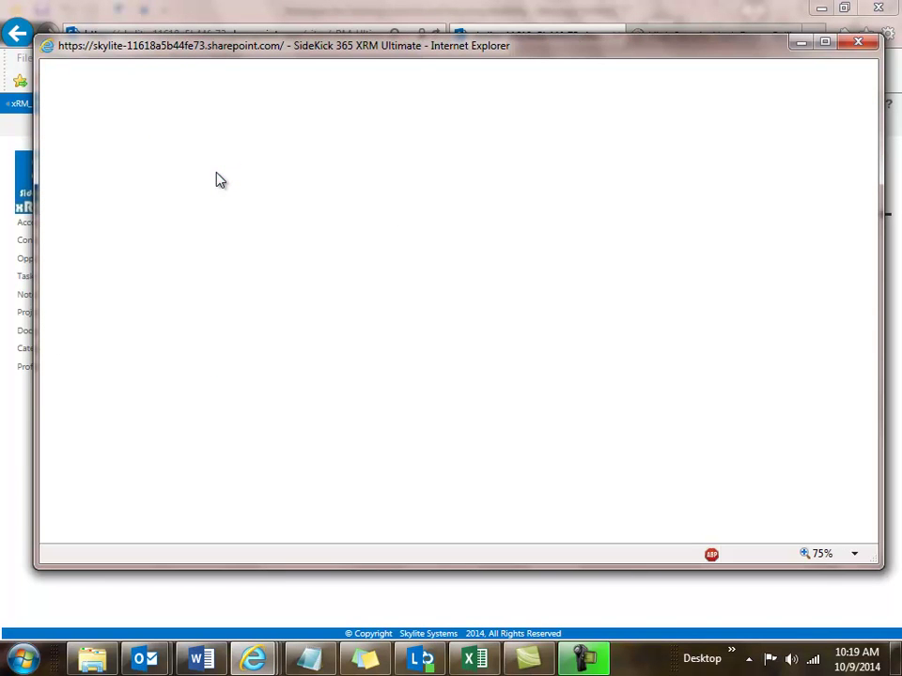
left_click(147, 148)
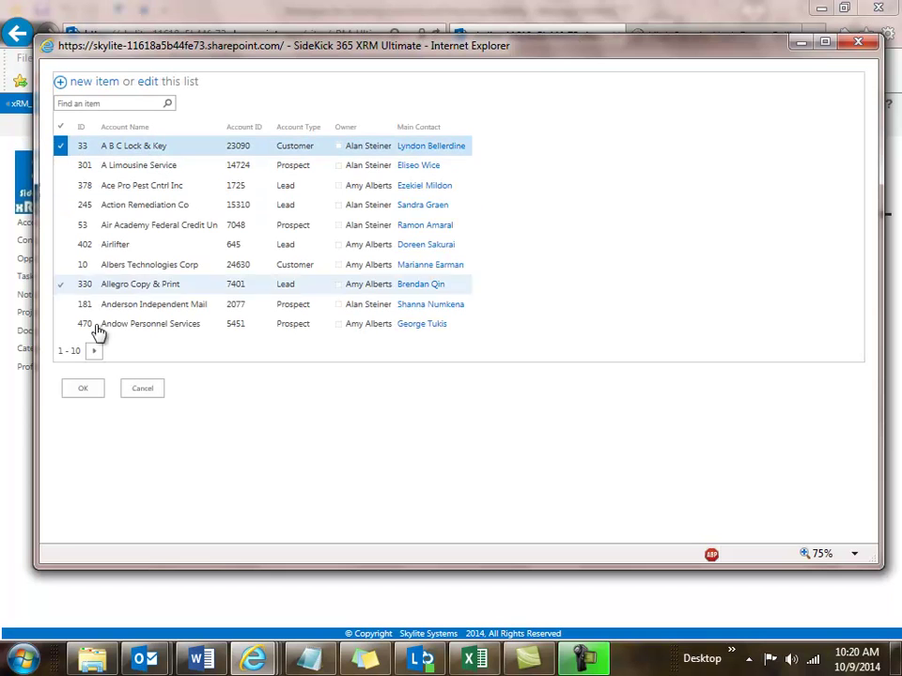
left_click(82, 391)
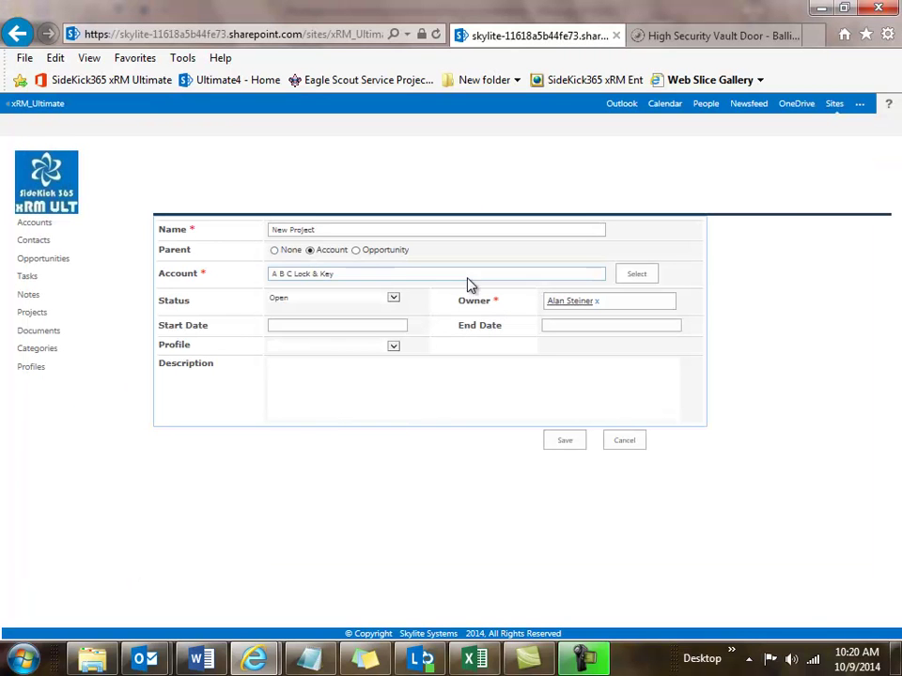
left_click(356, 252)
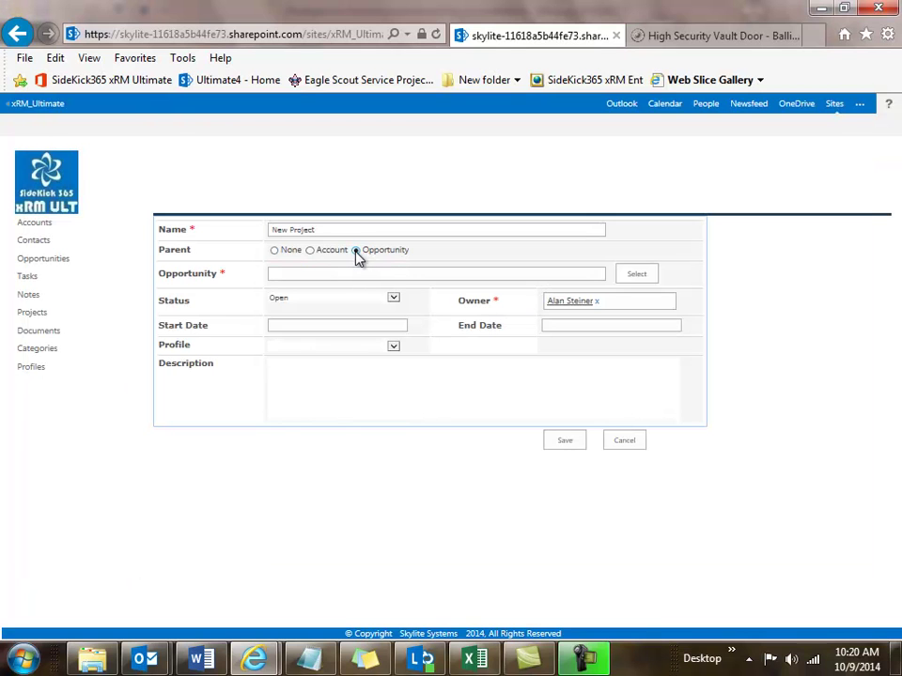
left_click(635, 277)
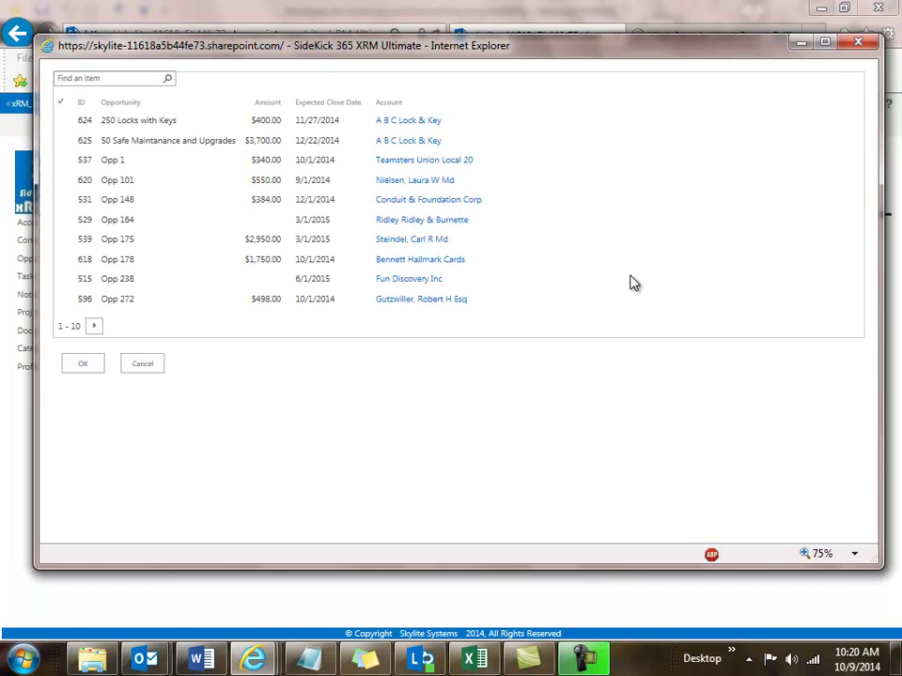
Choose the 250 Locks with Keys opportunity as the project's parent.
left_click(171, 121)
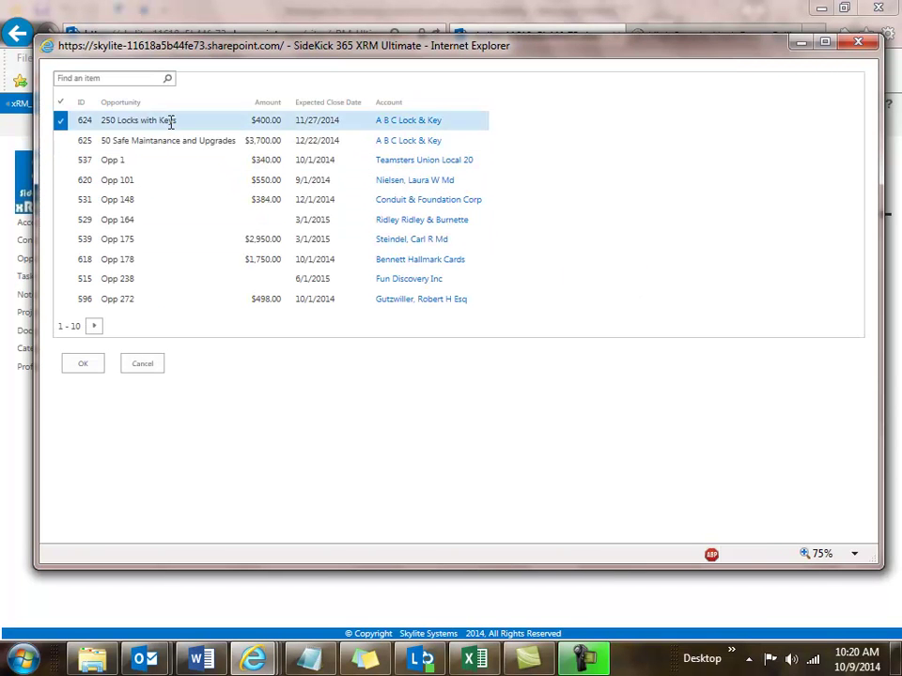
left_click(80, 365)
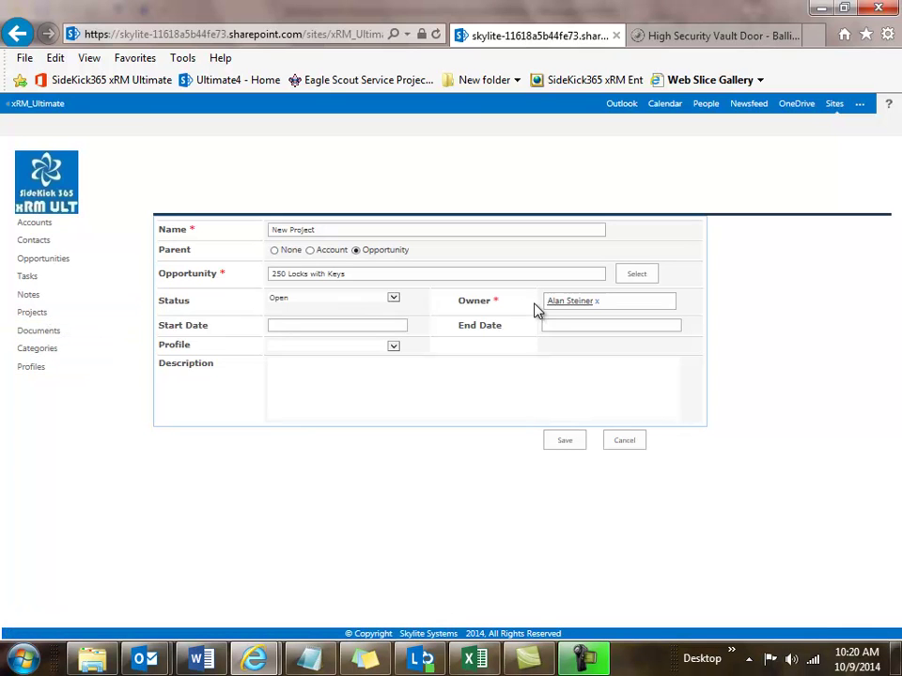
Set start date 10/23/2014, description 'New Project' and the owner's profile, then save.
left_click(357, 326)
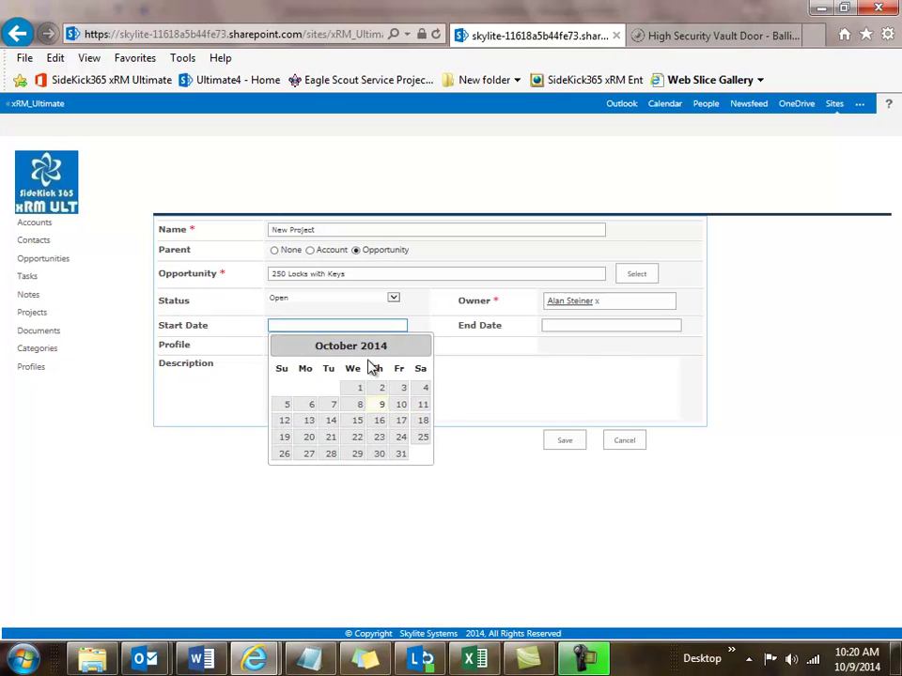
left_click(379, 436)
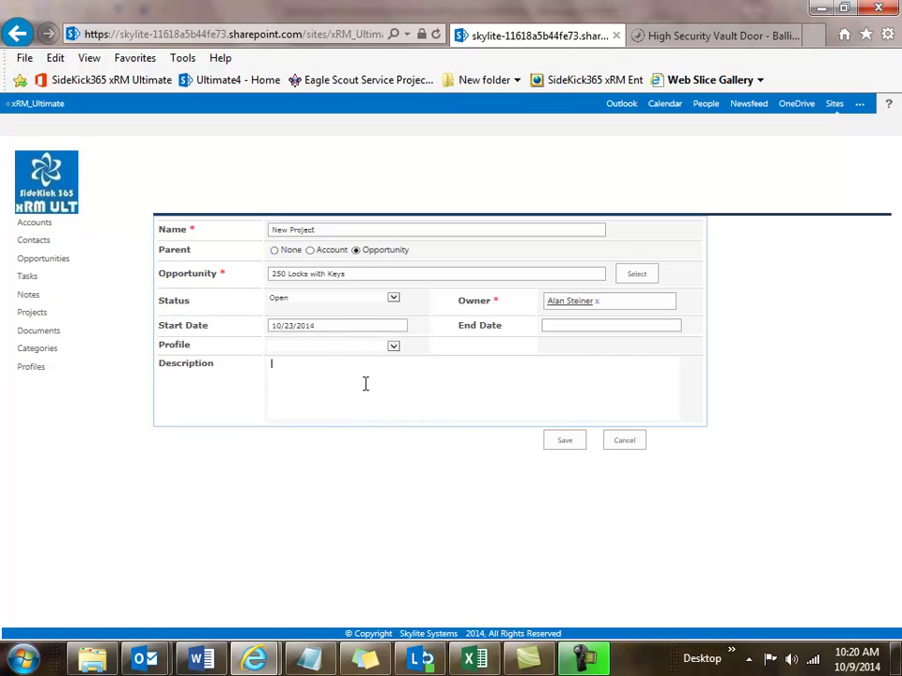
type("New Project")
left_click(394, 346)
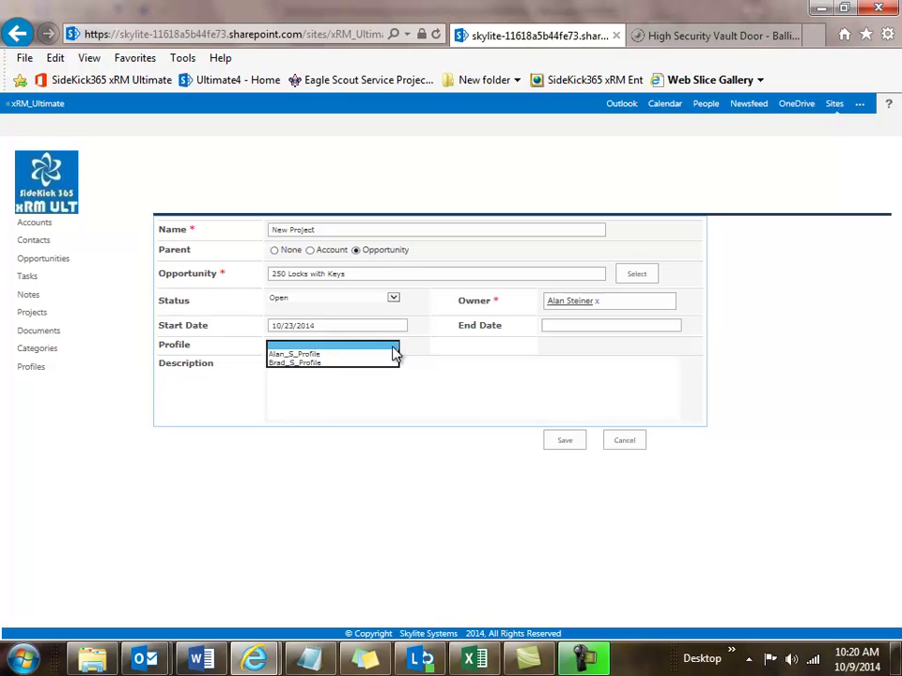
left_click(310, 355)
left_click(564, 448)
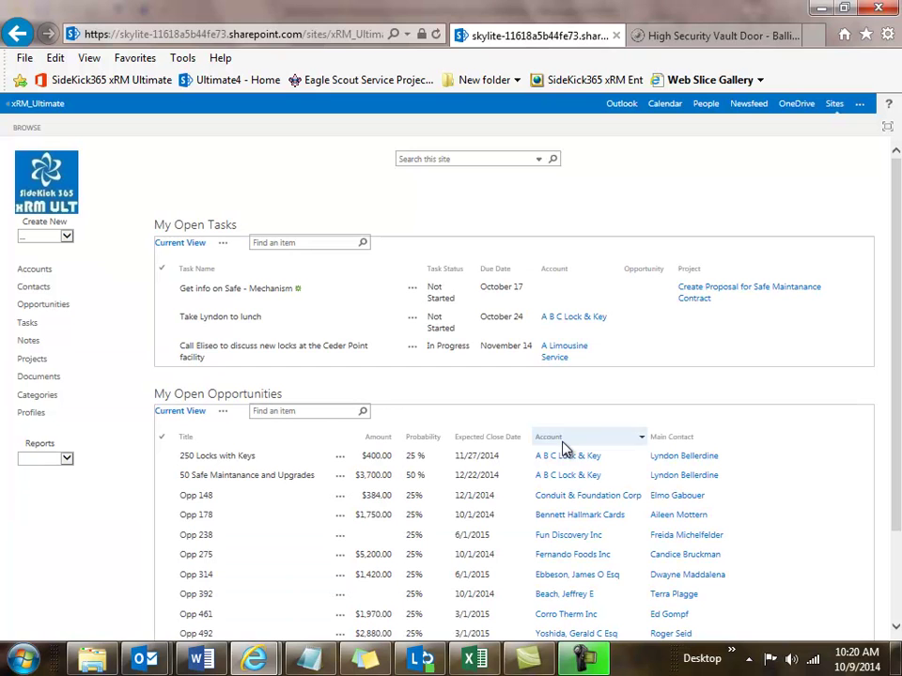
Find New Project under the 250 Locks with Keys opportunity's Projects tab, then view the Projects list.
left_click(244, 459)
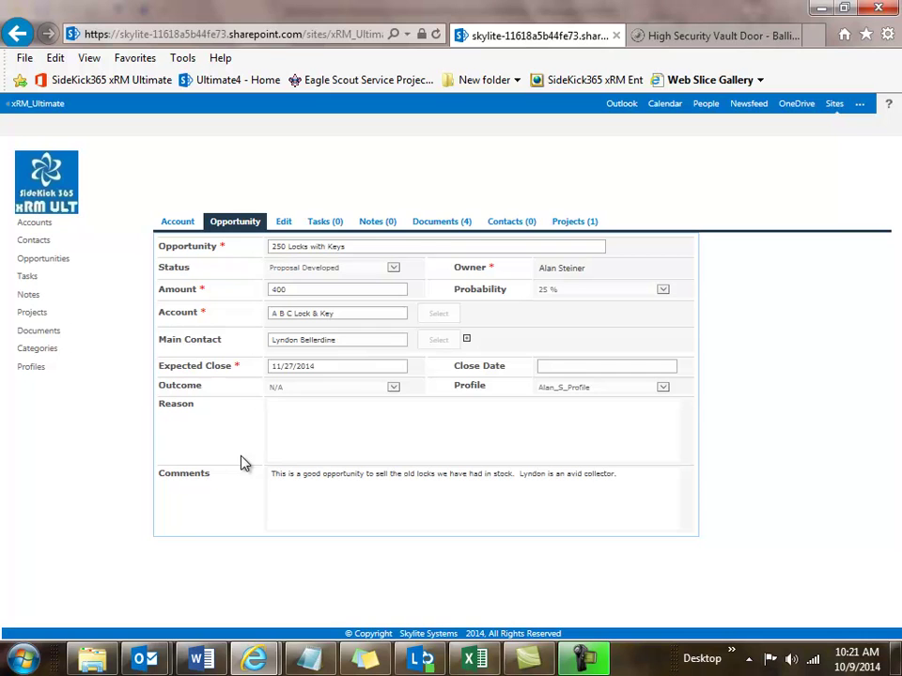
left_click(573, 223)
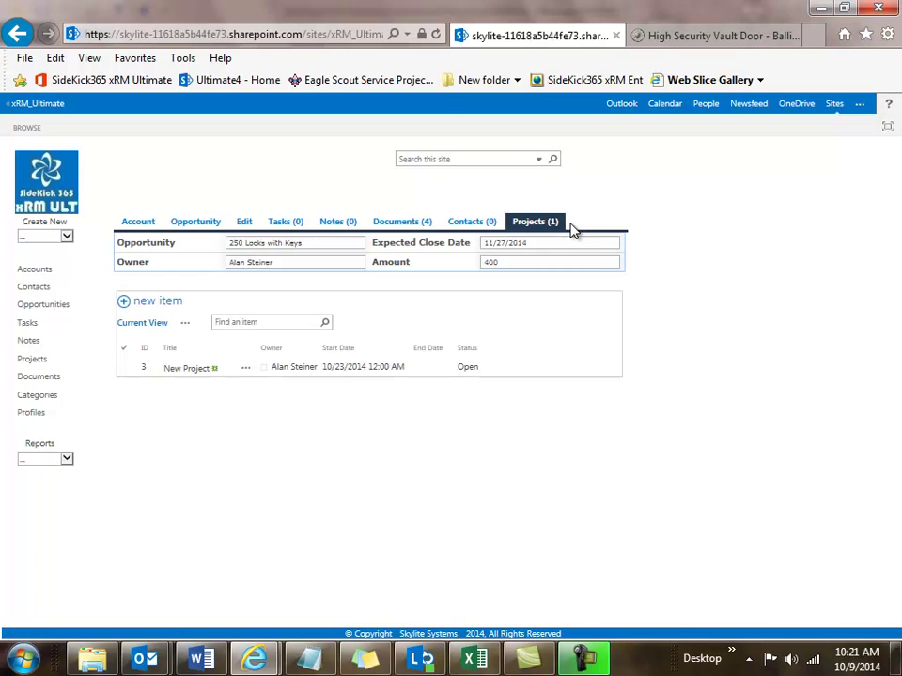
left_click(197, 375)
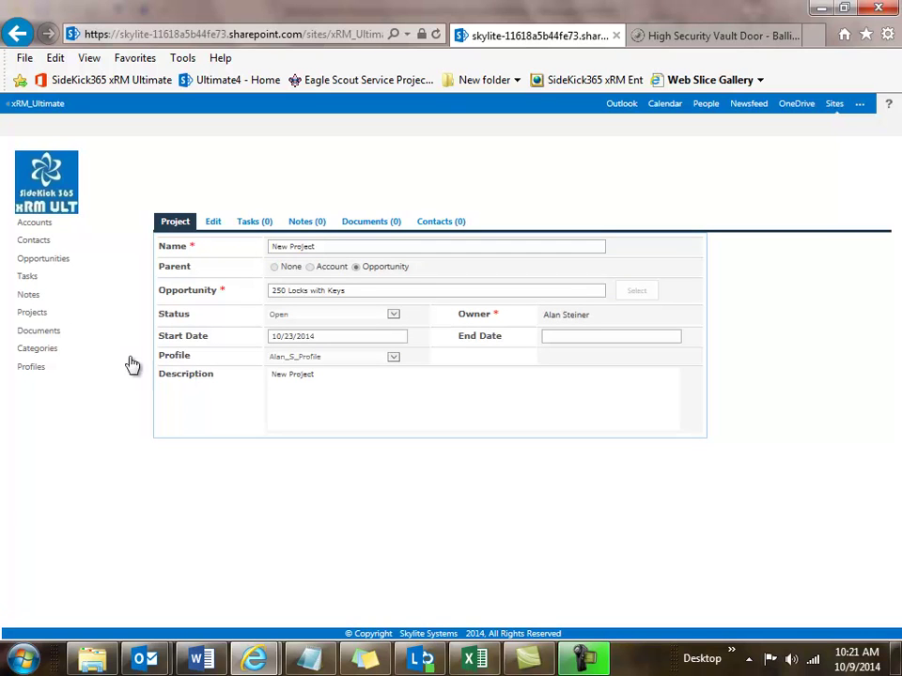
left_click(41, 316)
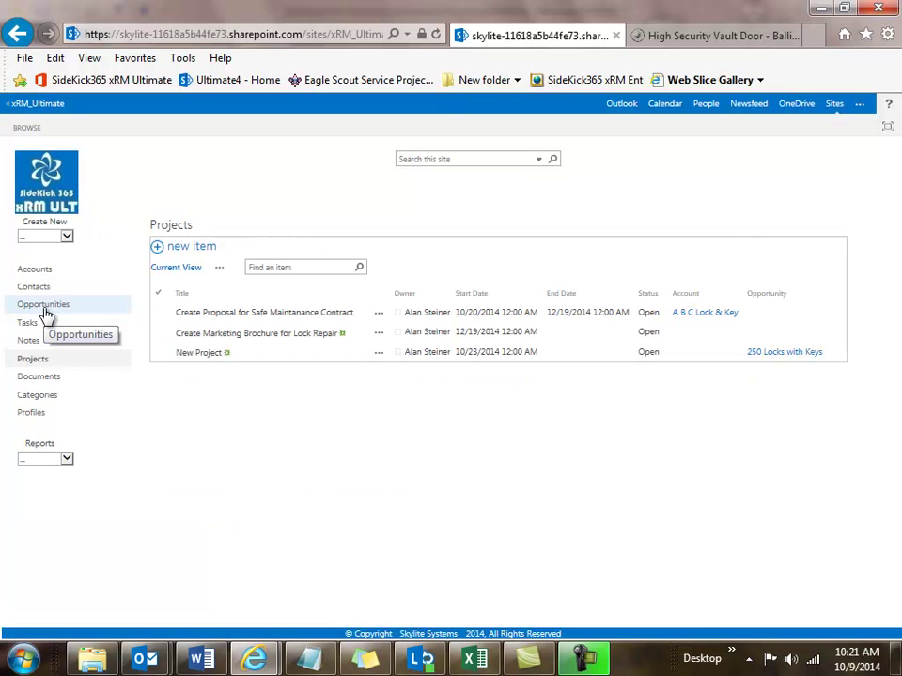
View the Create Marketing Brochure for Lock Repair project, then go back to the home dashboard.
left_click(192, 334)
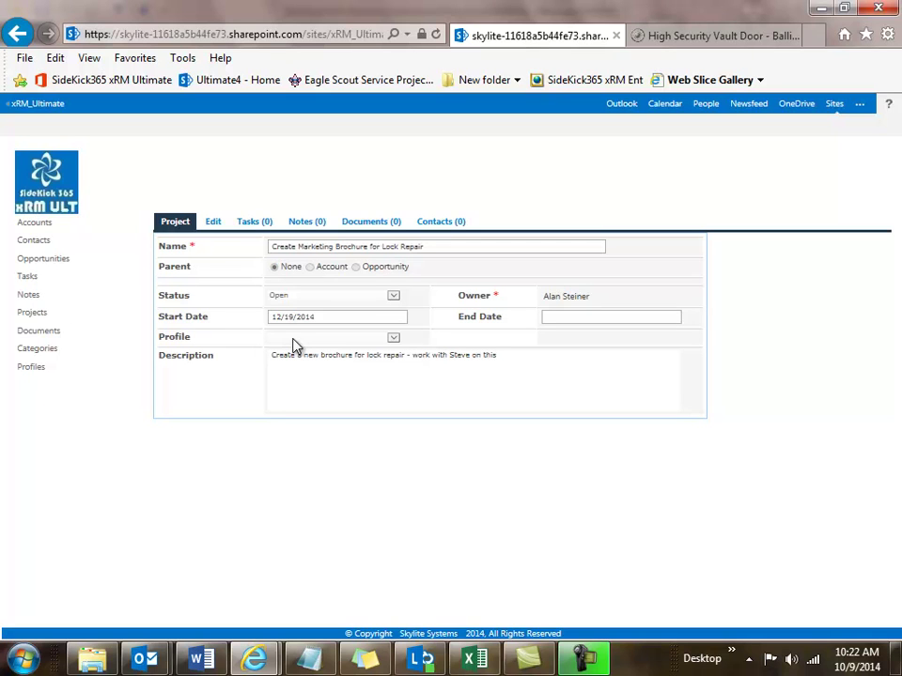
left_click(51, 187)
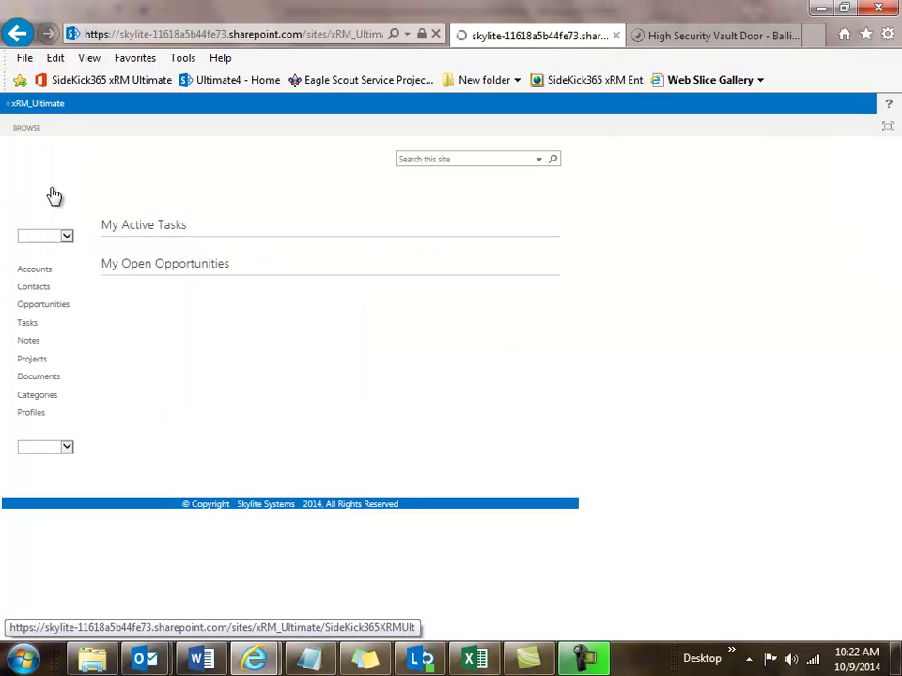